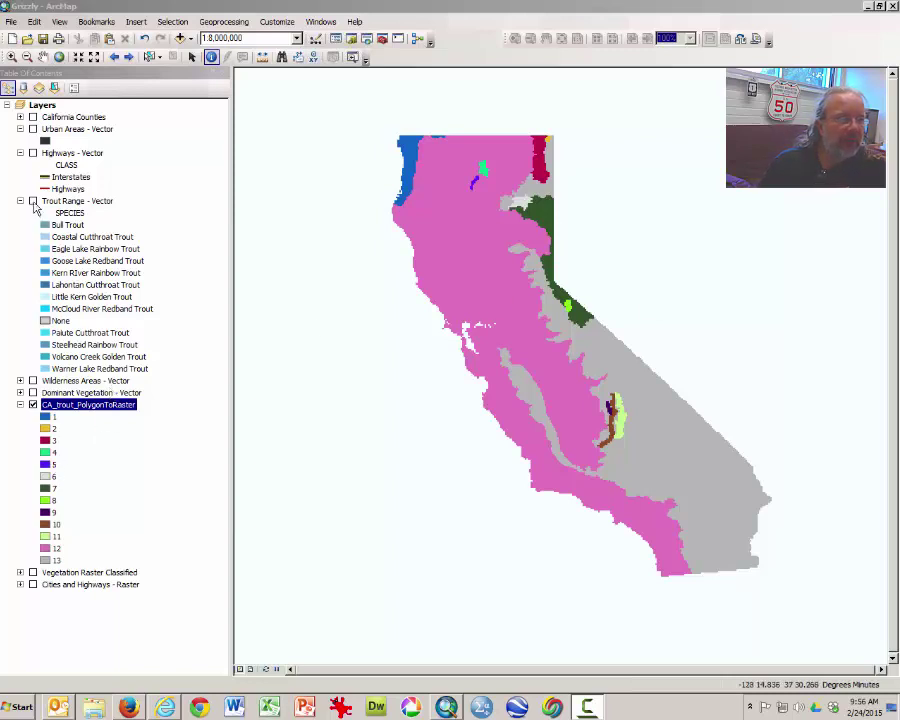
# Show the Trout Range - Vector layer over the trout raster for comparison and hide it again.
pyautogui.click(33, 201)
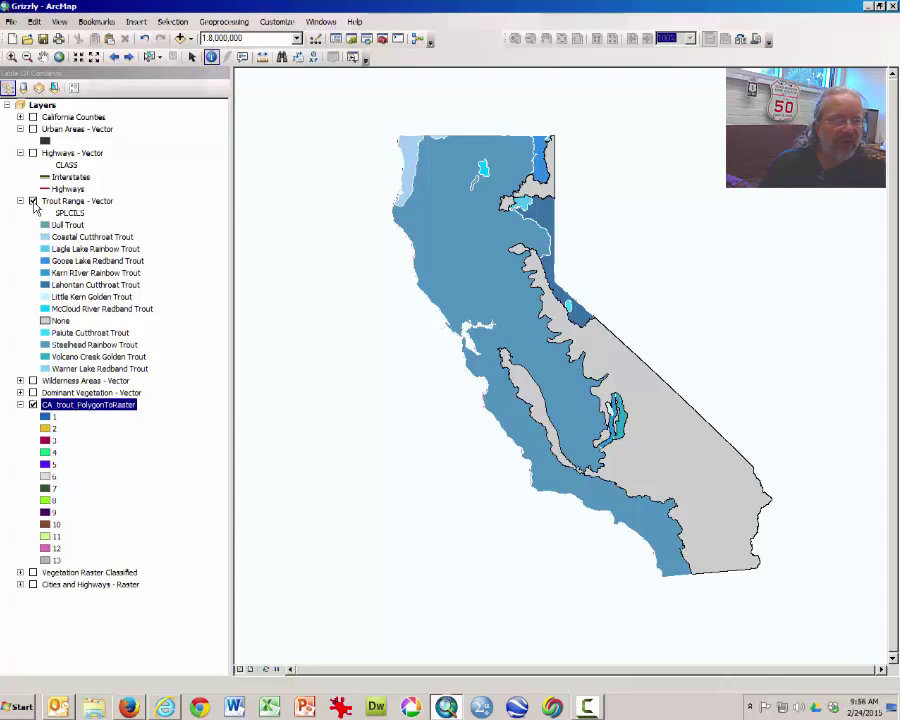
pyautogui.click(33, 201)
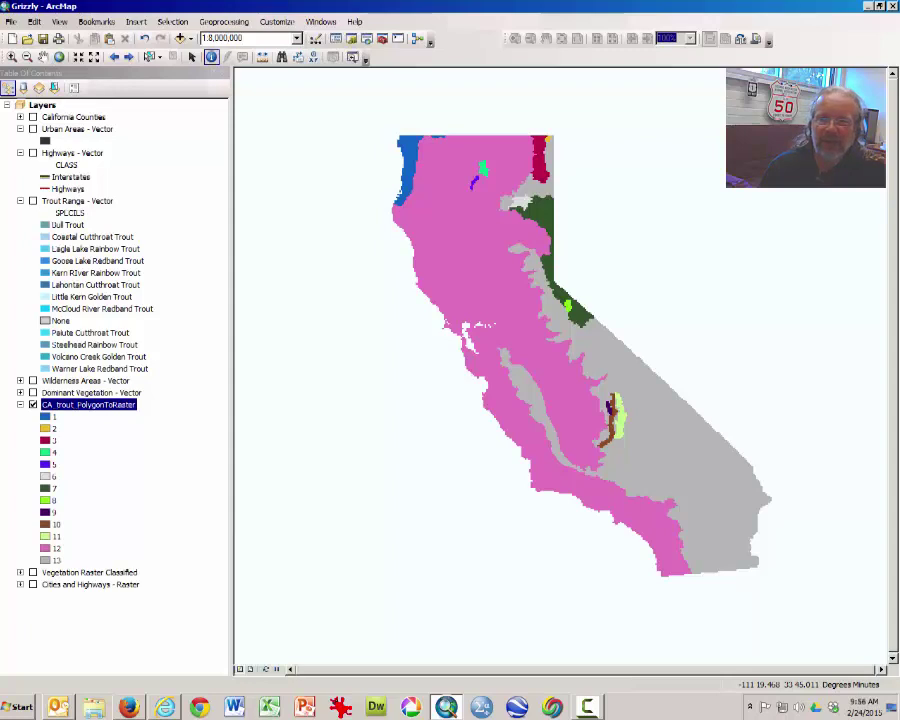
# Open the Reclassify tool from the Reclass toolset of Spatial Analyst Tools in ArcToolbox.
pyautogui.click(383, 40)
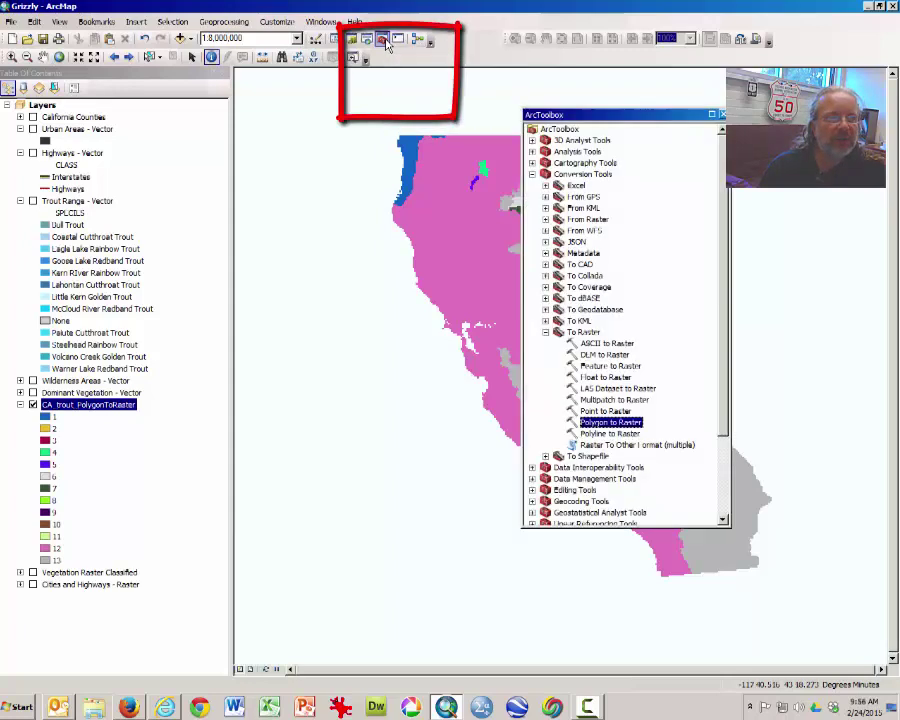
pyautogui.click(532, 175)
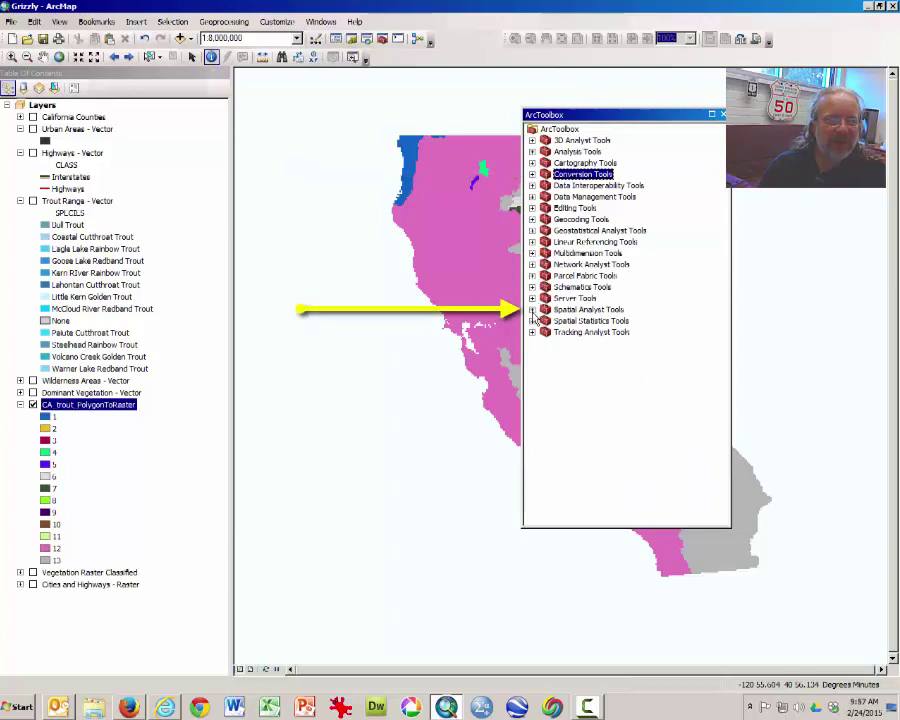
pyautogui.click(532, 310)
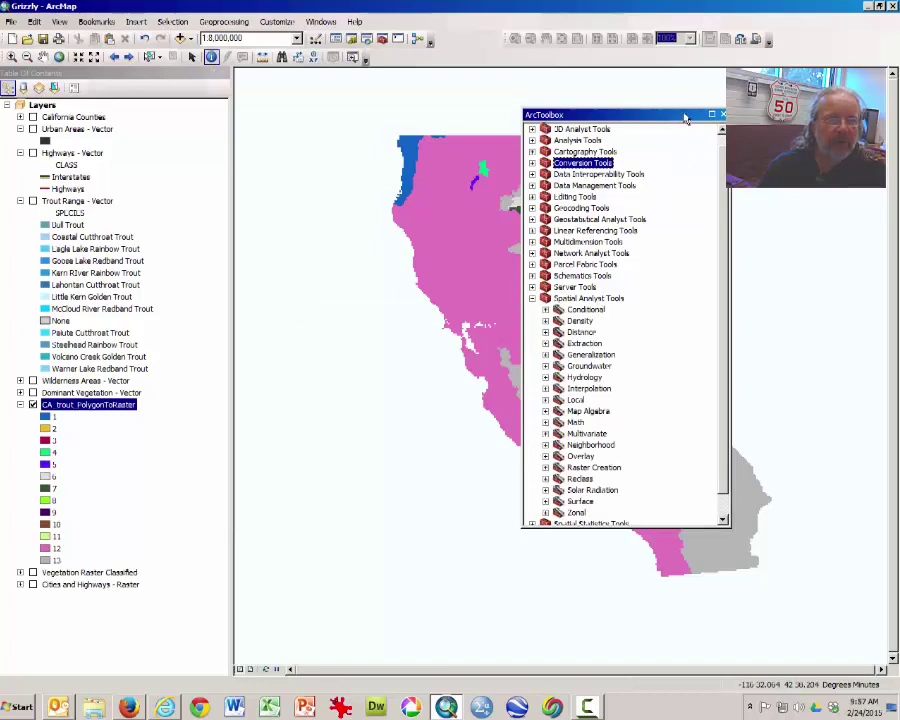
pyautogui.moveTo(712, 106); pyautogui.dragTo(784, 60)
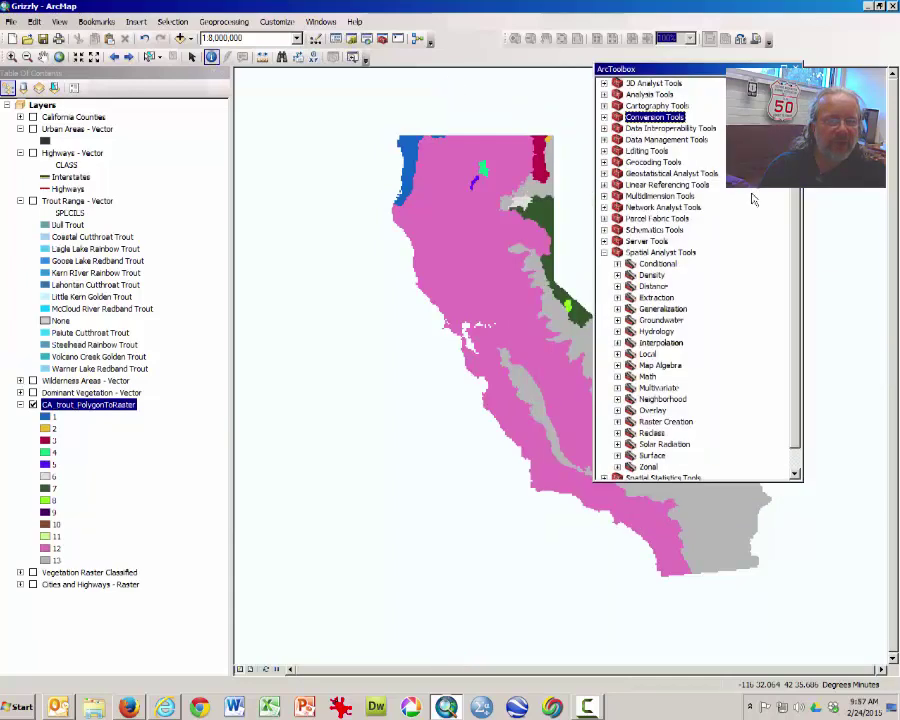
pyautogui.click(617, 433)
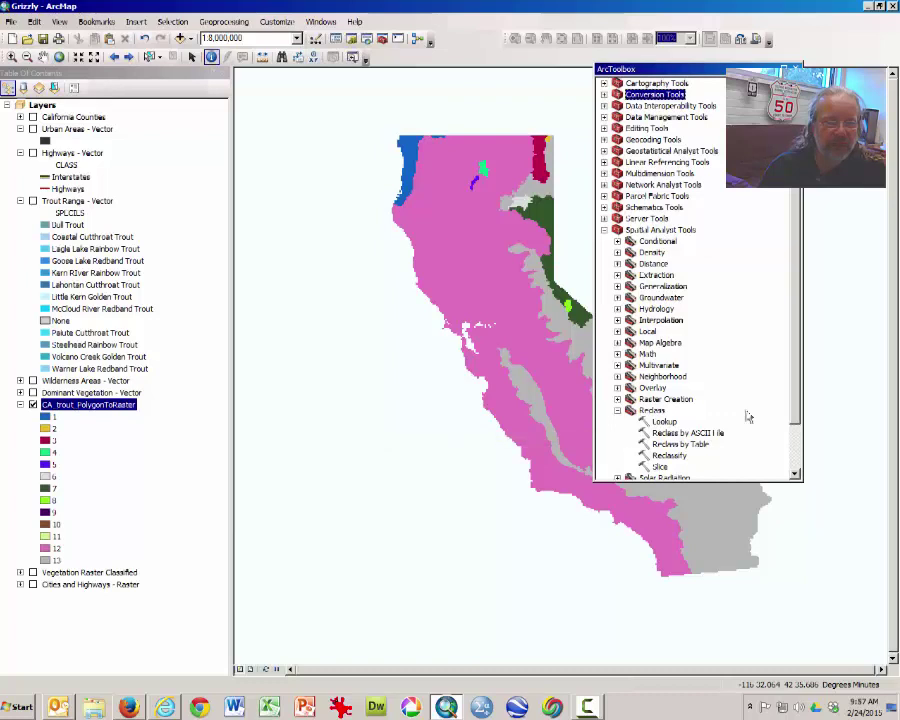
pyautogui.click(675, 459)
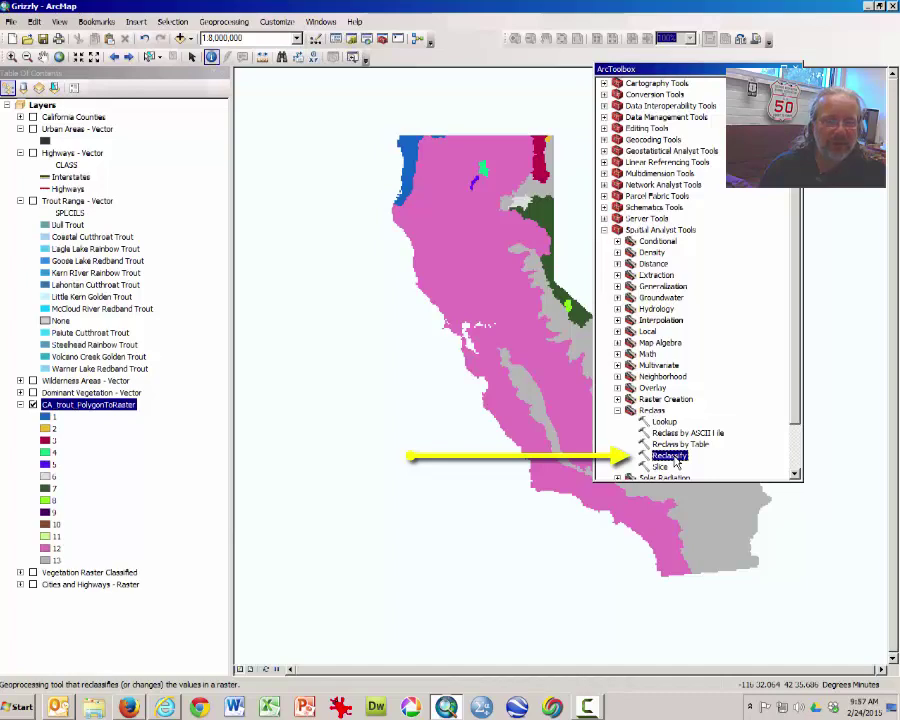
pyautogui.doubleClick(675, 459)
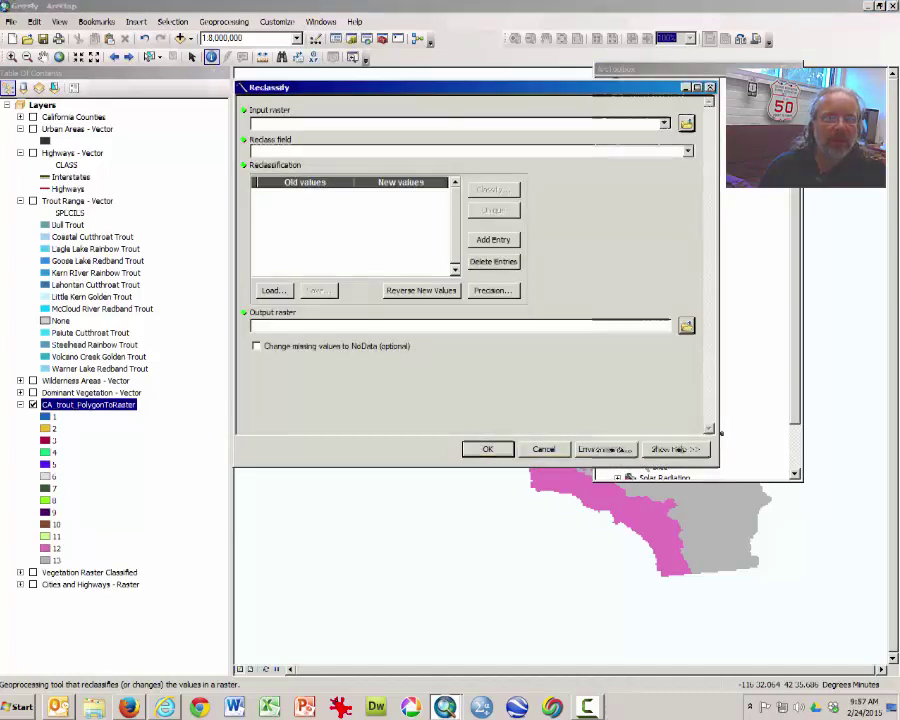
pyautogui.click(640, 68)
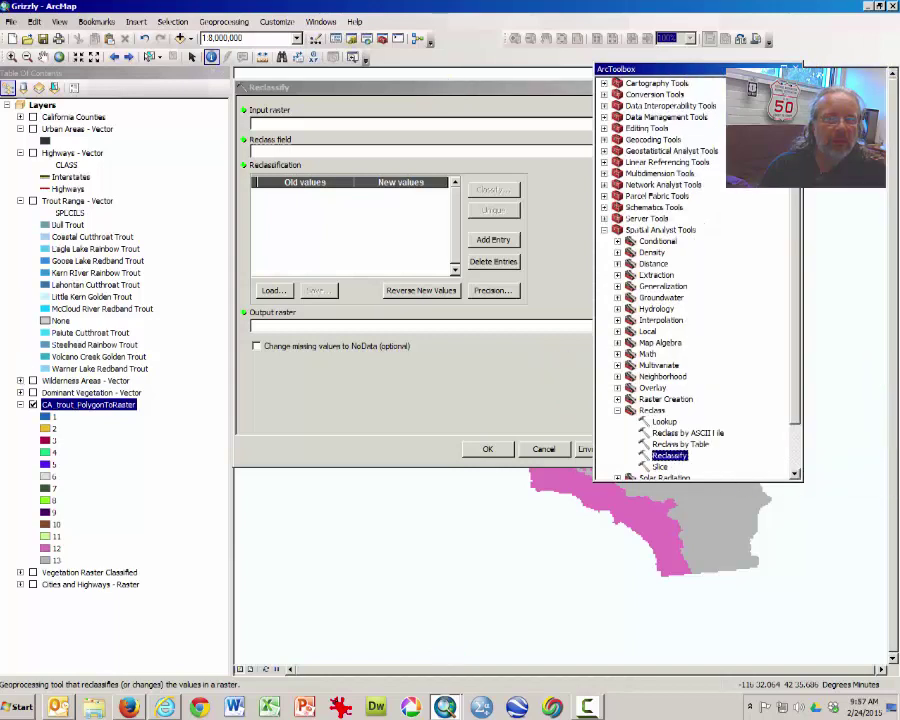
pyautogui.click(563, 153)
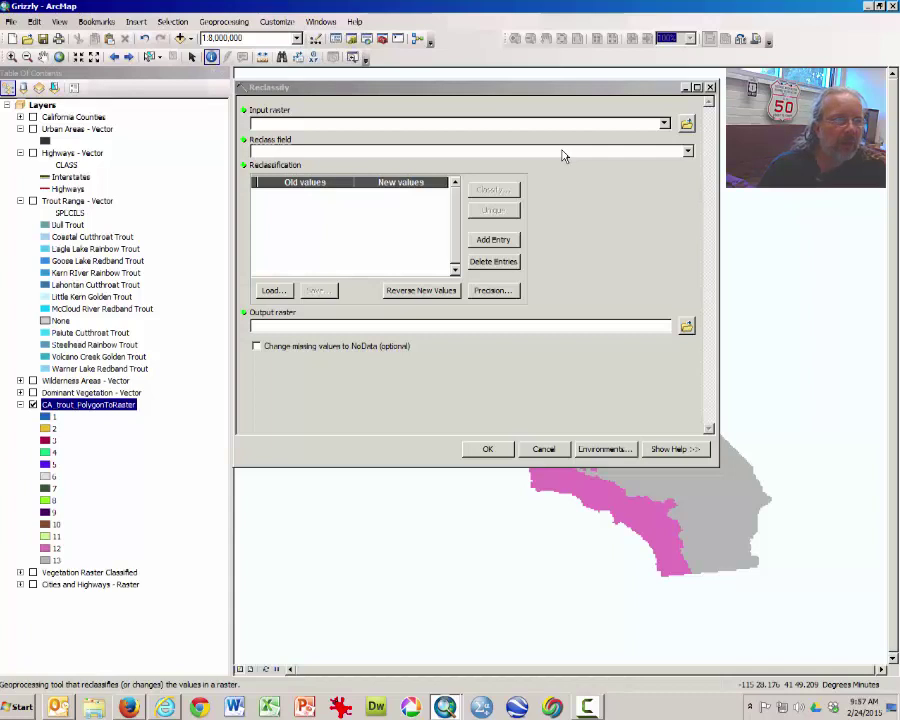
# Choose CA_trout_PolygonToRaster as the input raster and SPECIES as the reclass field.
pyautogui.click(663, 124)
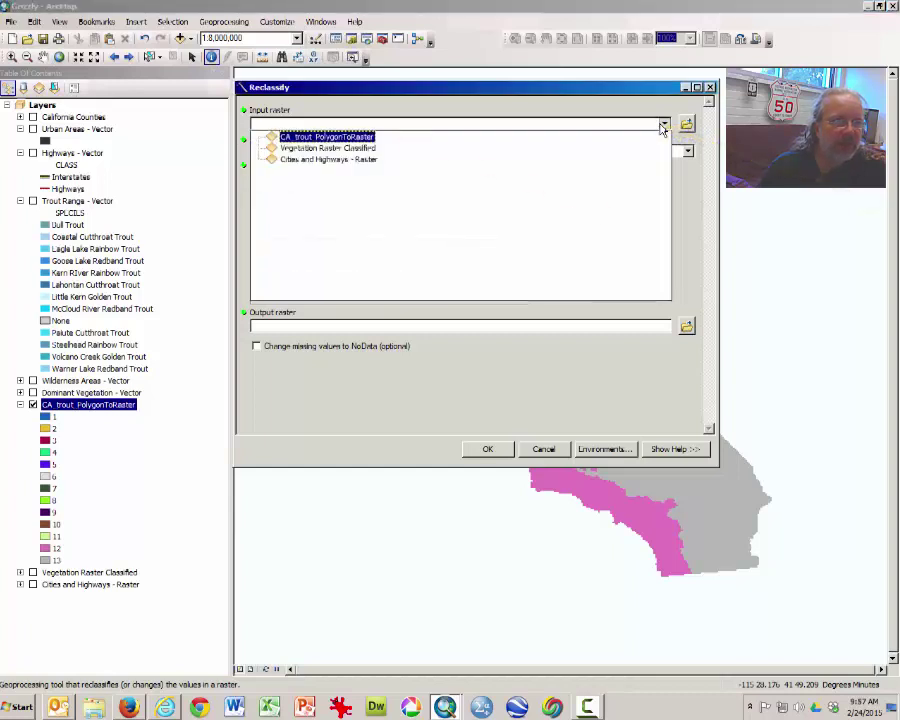
pyautogui.click(322, 139)
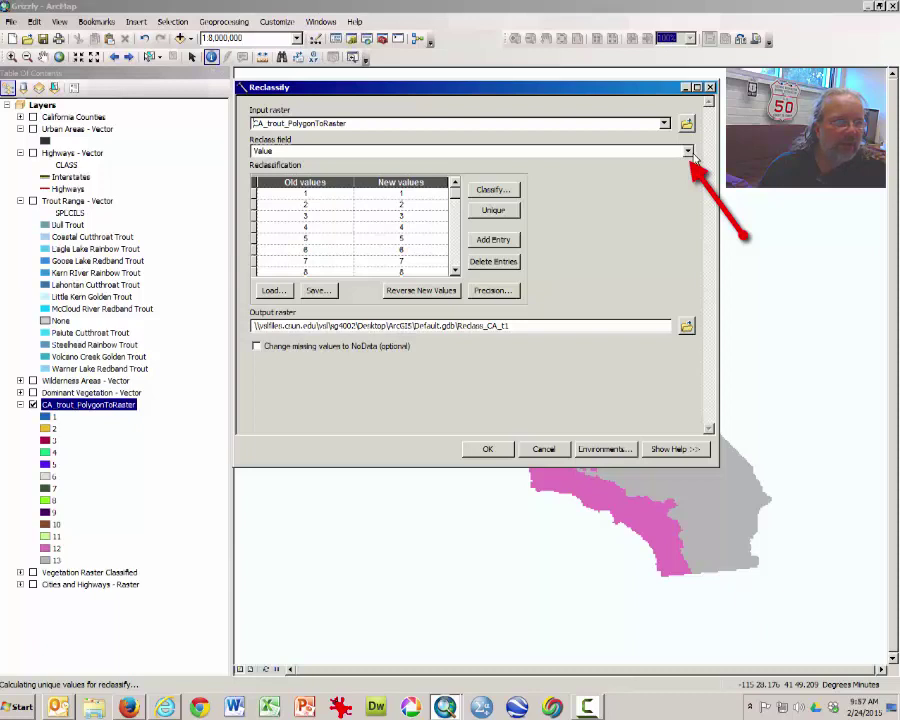
pyautogui.click(688, 152)
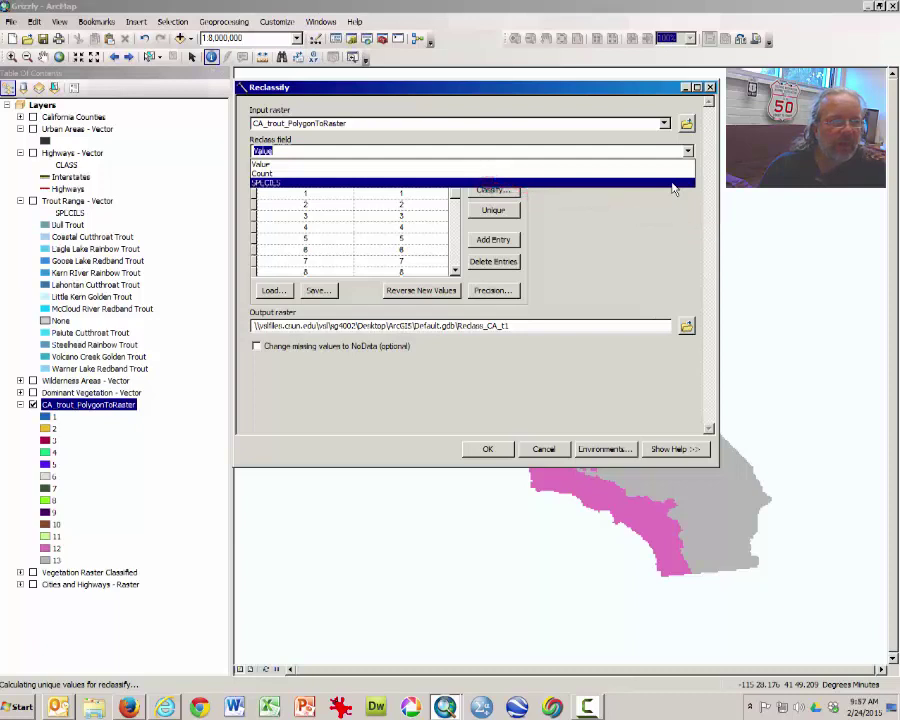
pyautogui.click(673, 184)
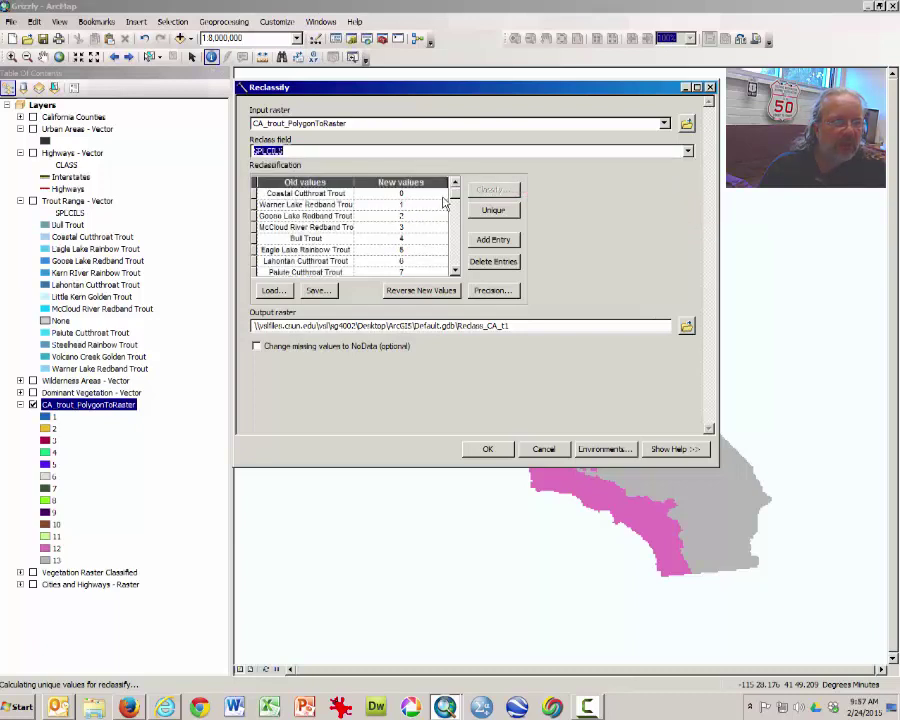
# Set the new value of the None row in the reclassification table to 1.
pyautogui.click(455, 272)
pyautogui.click(455, 272)
pyautogui.click(455, 272)
pyautogui.click(455, 272)
pyautogui.click(455, 272)
pyautogui.click(455, 272)
pyautogui.click(437, 262)
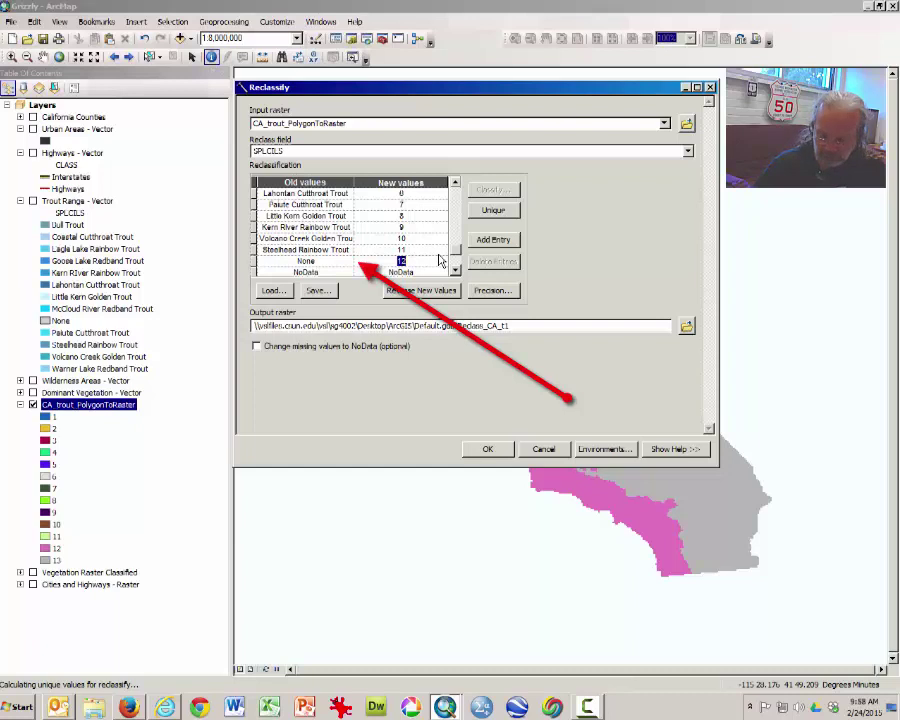
pyautogui.write('1')
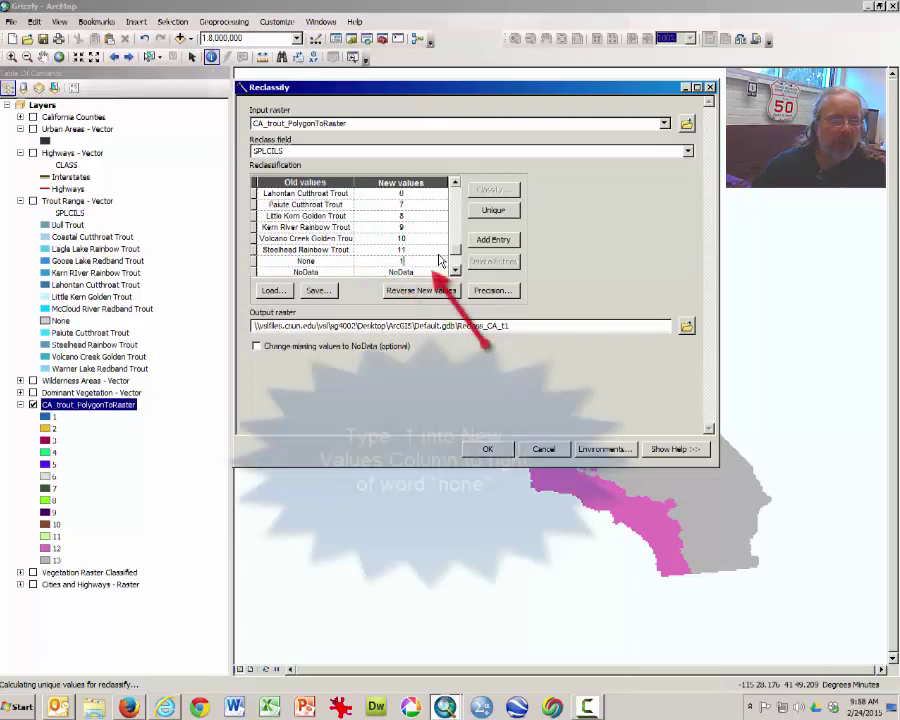
pyautogui.press('Up')
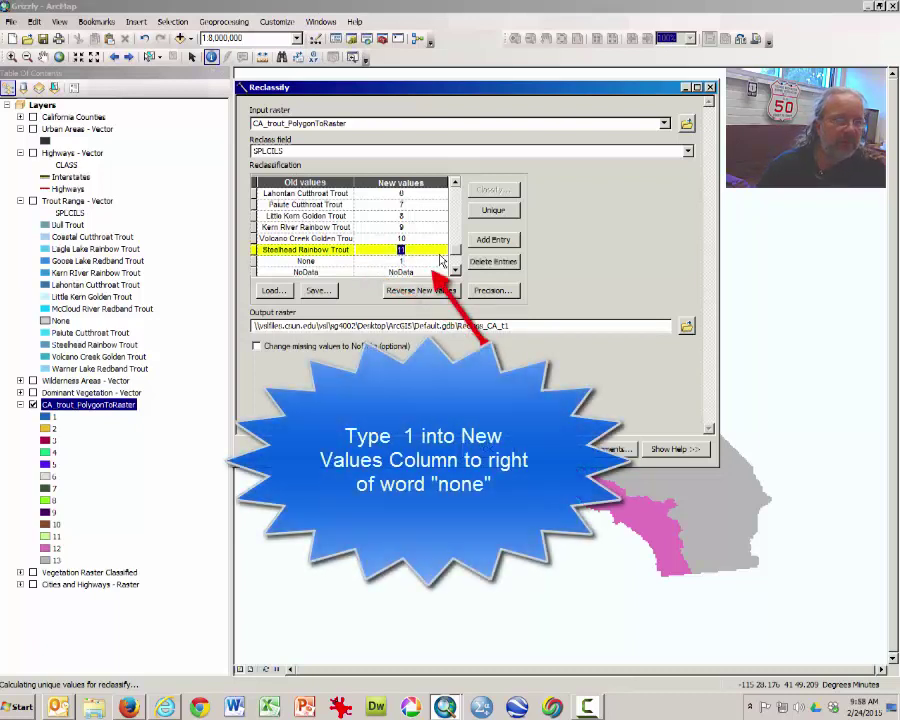
pyautogui.click(402, 261)
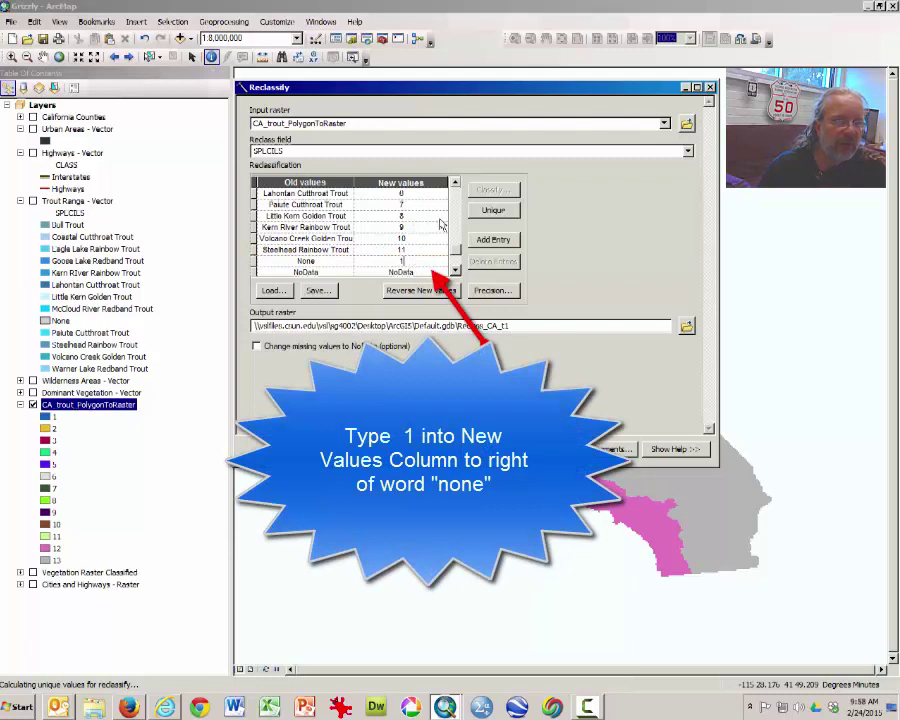
# Set the new values of Coastal Cutthroat, Warner Lake Redband and Goose Lake Redband Trout to 3.
pyautogui.scroll(2, 456, 195)
pyautogui.click(418, 196)
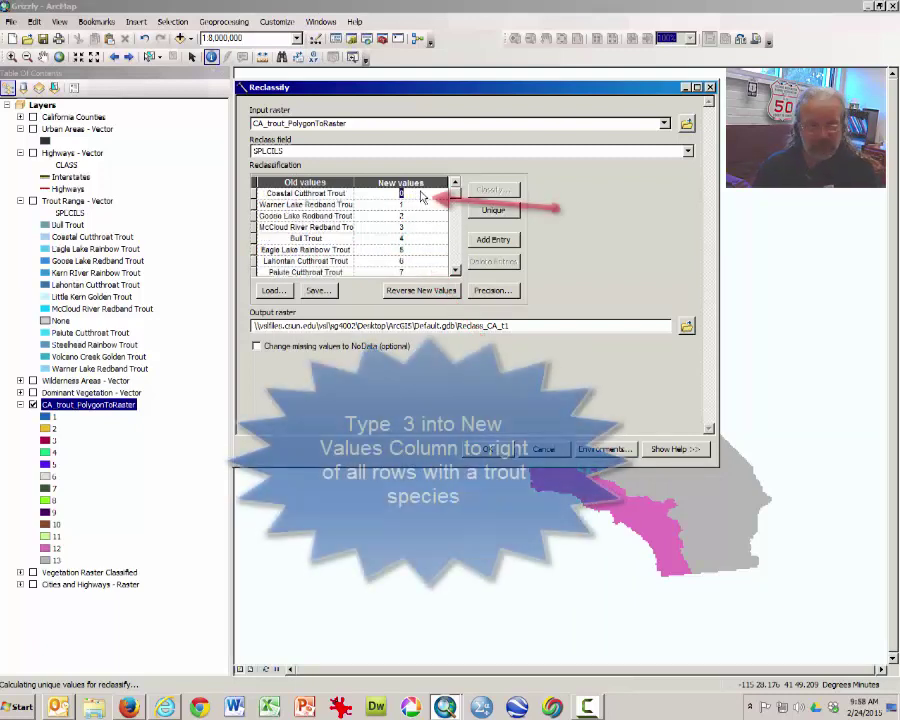
pyautogui.write('3')
pyautogui.click(411, 216)
pyautogui.write('3')
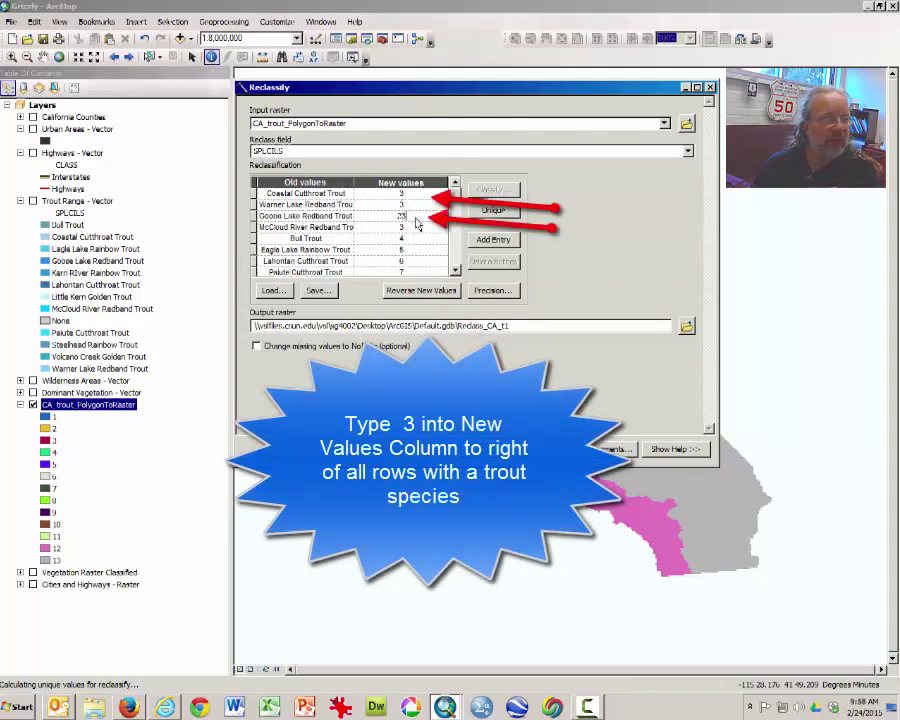
pyautogui.click(410, 227)
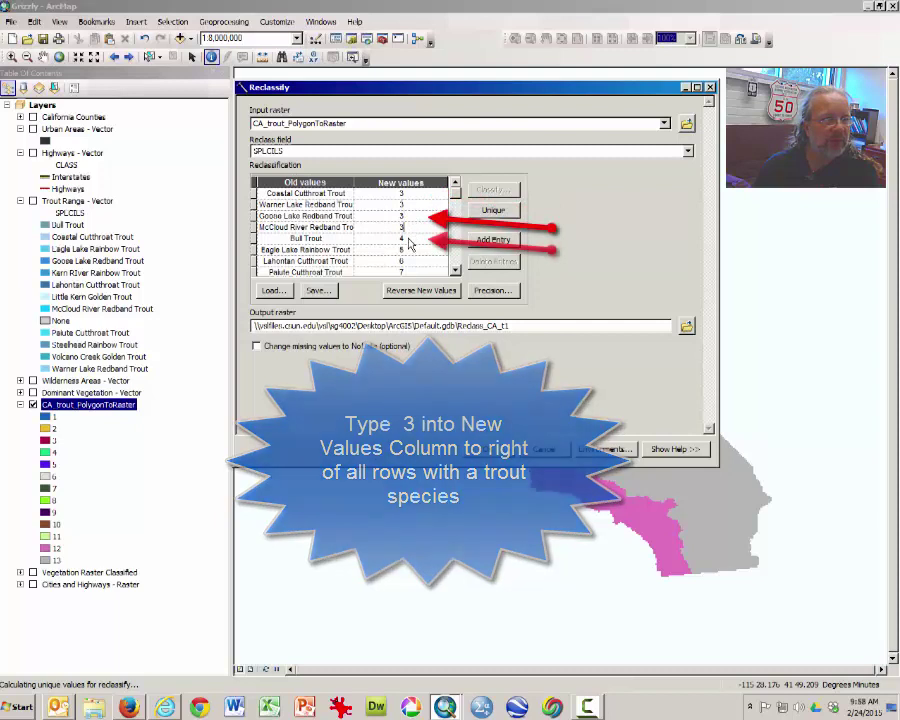
# Set the new values of Bull Trout and Eagle Lake Rainbow Trout to 3.
pyautogui.click(405, 240)
pyautogui.doubleClick(403, 240)
pyautogui.write('3')
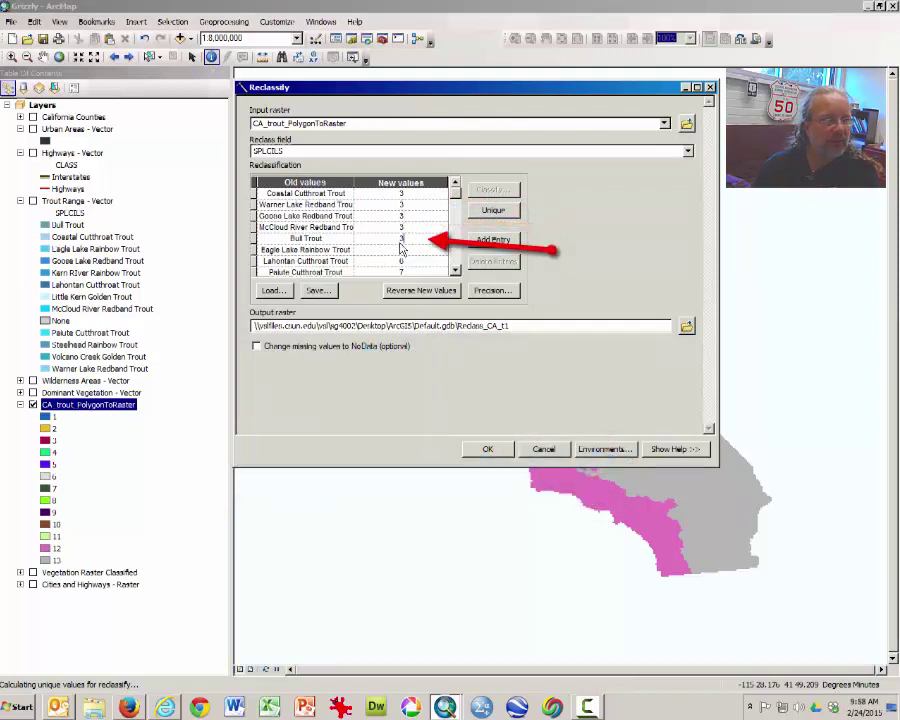
pyautogui.click(402, 251)
pyautogui.write('3')
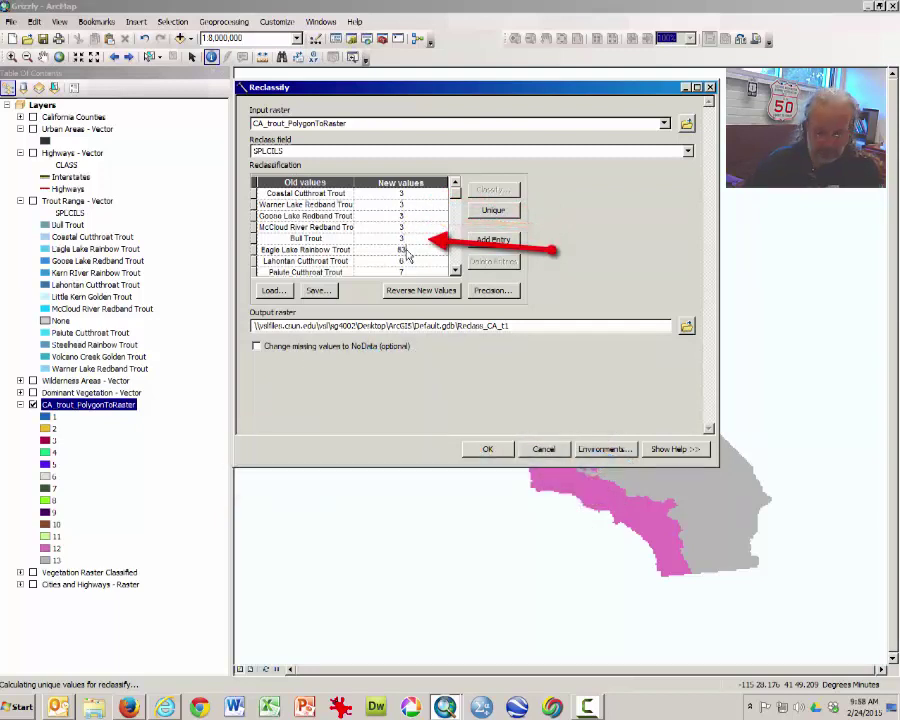
pyautogui.press('Left')
pyautogui.press('BackSpace')
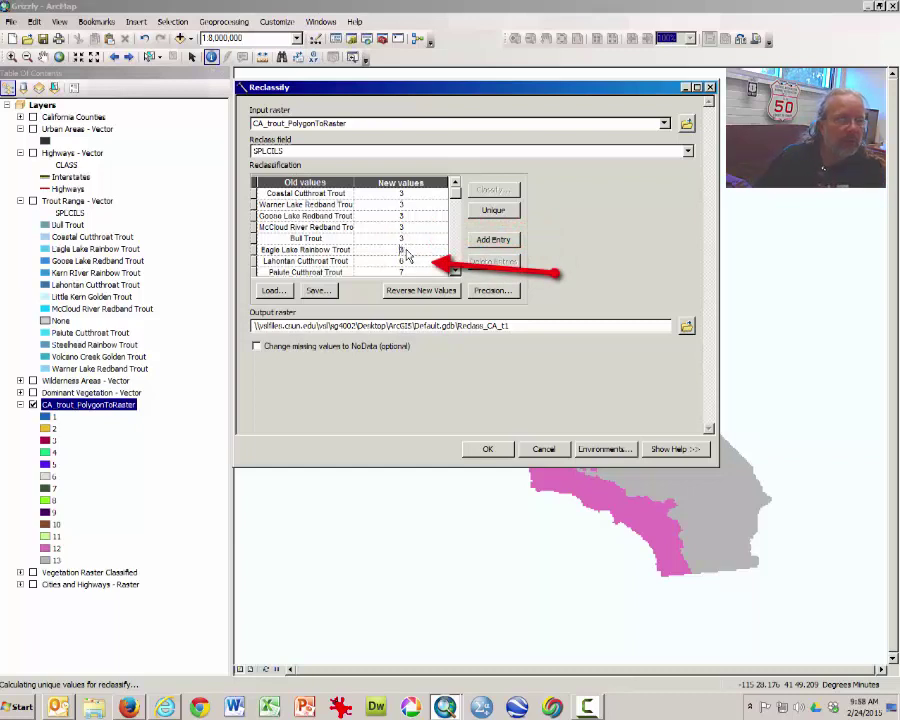
# Set the new values of Lahontan Cutthroat, Paiute Cutthroat and Little Kern Golden Trout to 3.
pyautogui.click(403, 259)
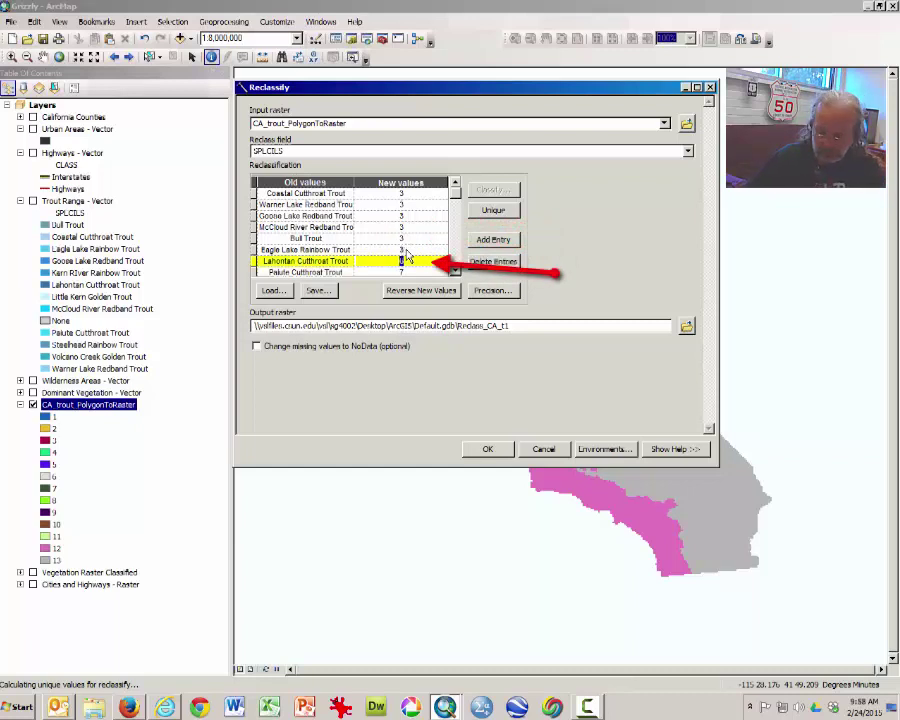
pyautogui.press('Down')
pyautogui.write('3')
pyautogui.press('Down')
pyautogui.write('3')
pyautogui.press('Down')
pyautogui.press('Up')
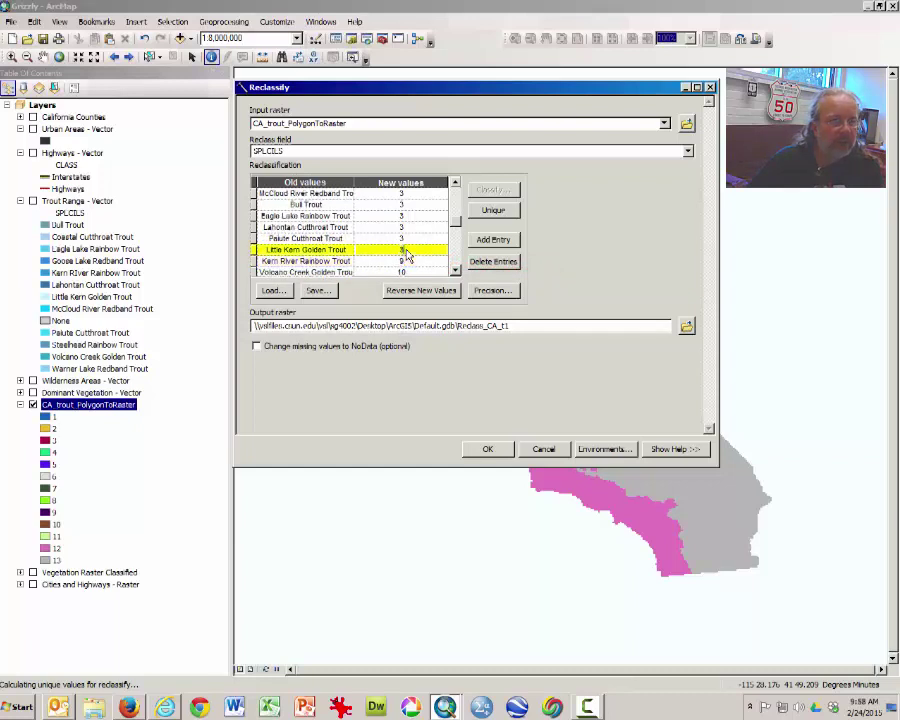
# Set the new values of Kern River Rainbow, Volcano Creek Golden and Steelhead Rainbow Trout to 3.
pyautogui.press('Down')
pyautogui.write('3')
pyautogui.press('Down')
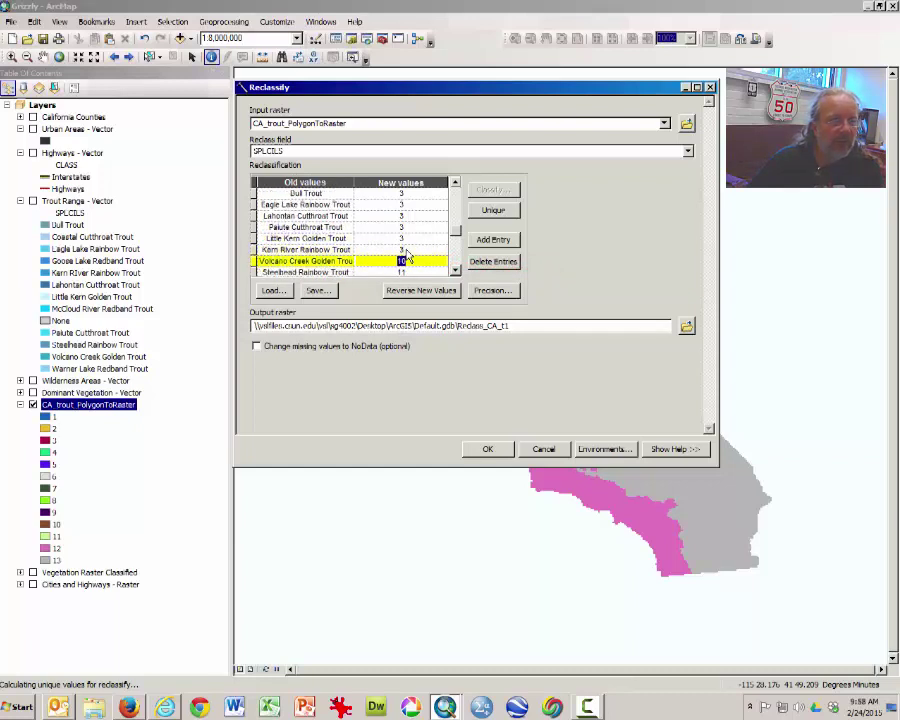
pyautogui.press('Down')
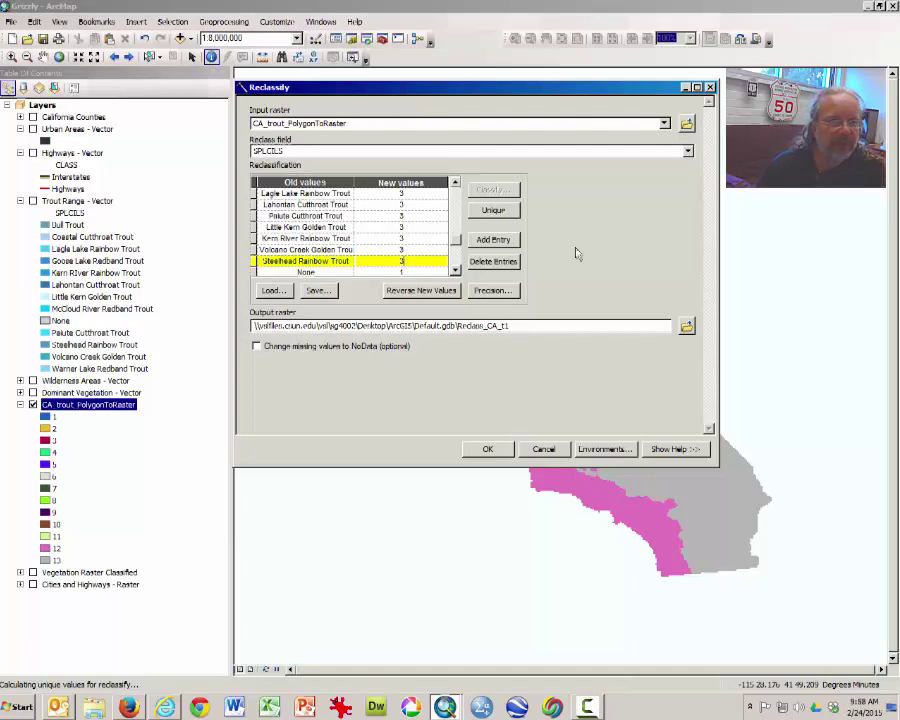
pyautogui.click(531, 328)
pyautogui.press('BackSpace')
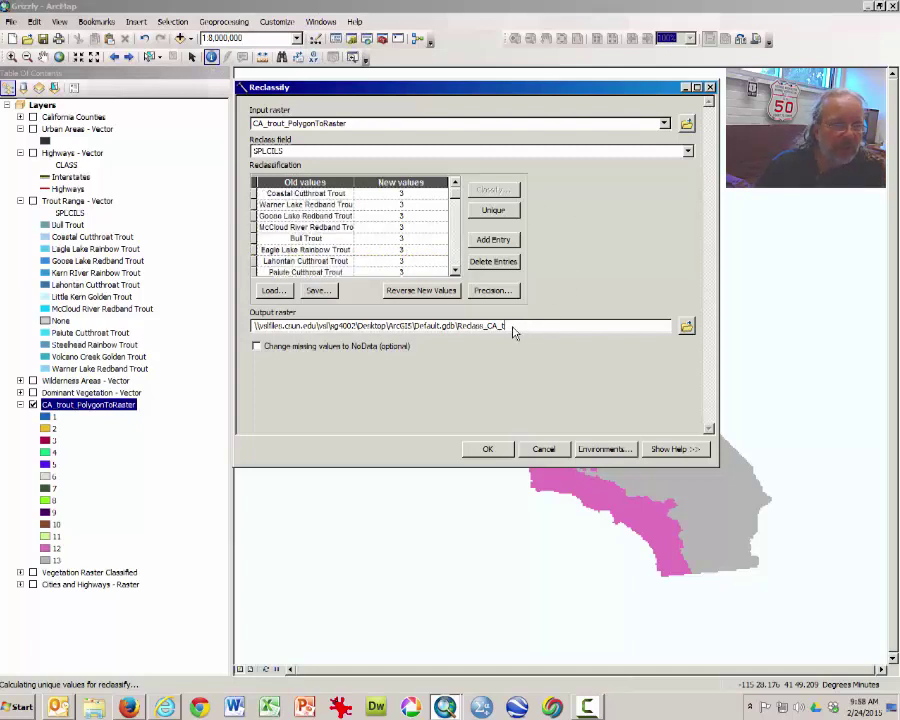
pyautogui.moveTo(512, 332)
pyautogui.mouseDown()
pyautogui.moveTo(414, 326)
pyautogui.moveTo(458, 333)
pyautogui.mouseUp()
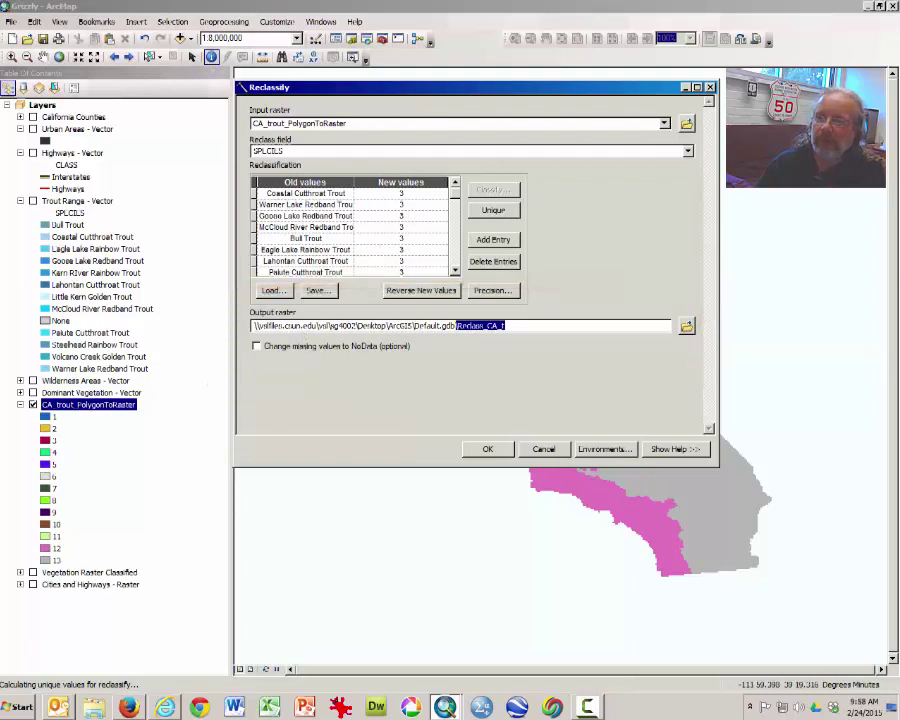
pyautogui.press('End')
pyautogui.write('1')
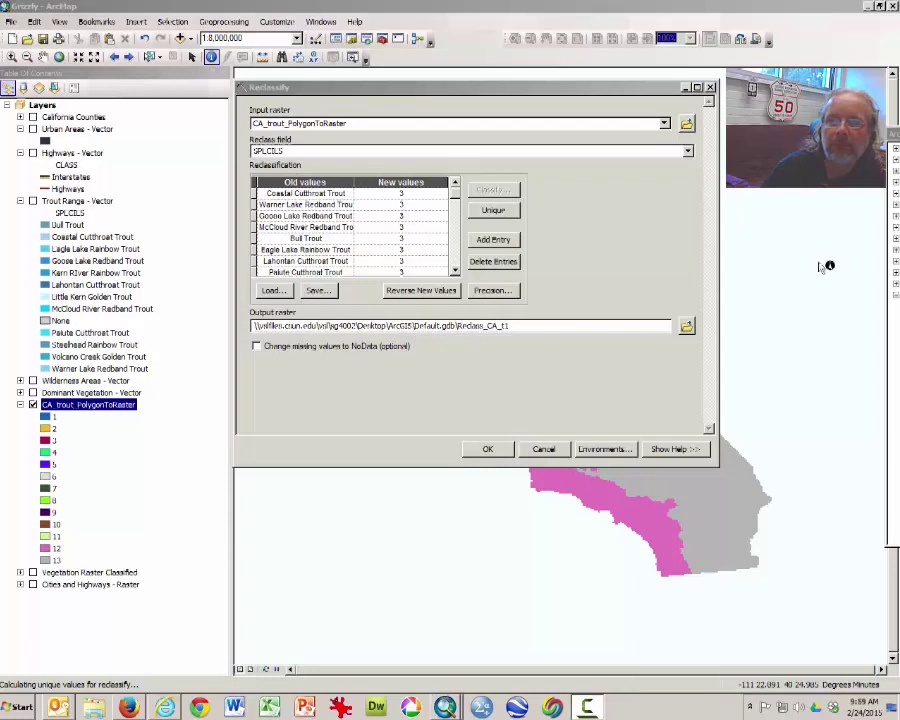
# Check the last rows of the reclassification table and run the reclassification with output raster Reclass_CA_t1 in Default.gdb.
pyautogui.click(456, 200)
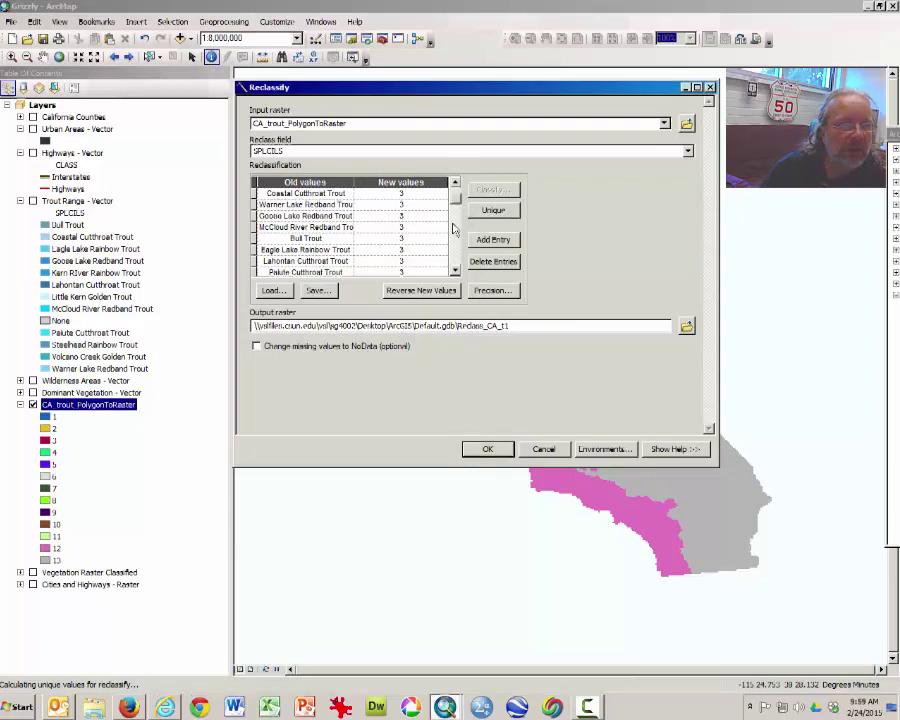
pyautogui.click(455, 271)
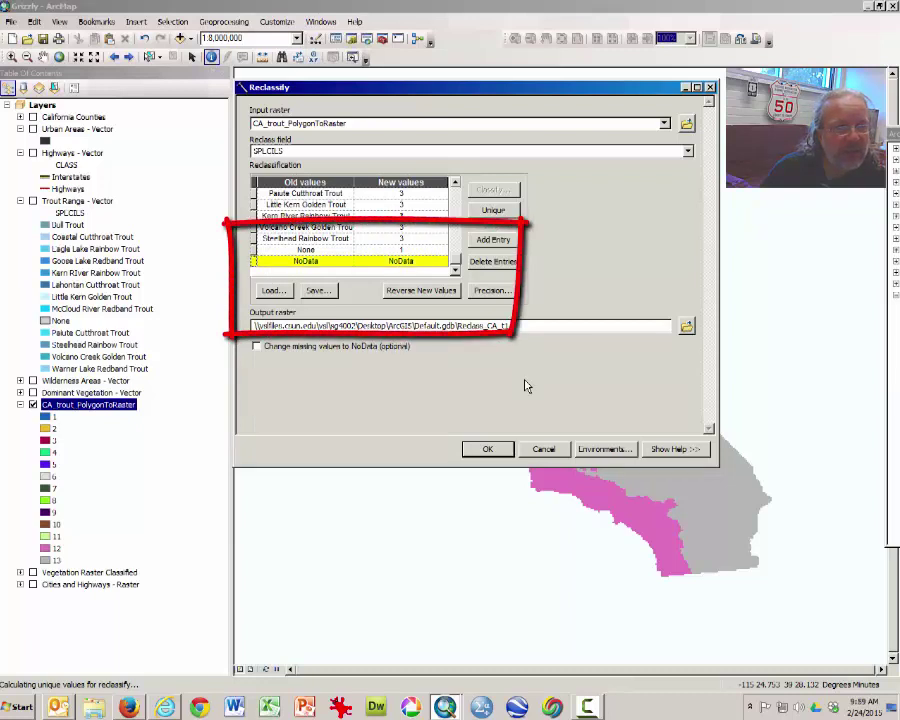
pyautogui.click(488, 450)
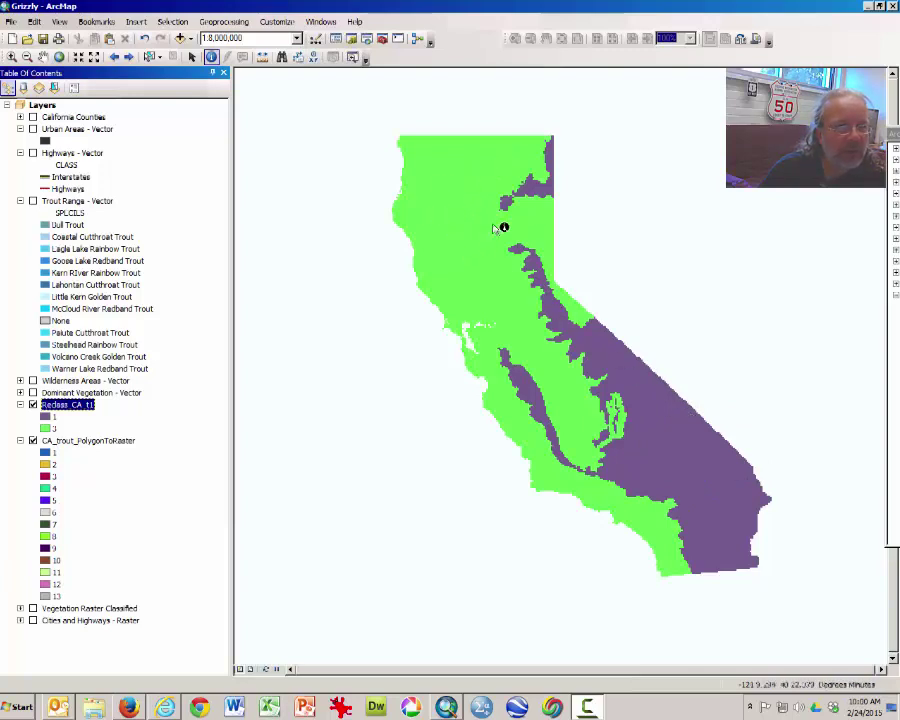
# Set the colour of class 3 in the Reclass_CA_t1 layer to blue.
pyautogui.click(45, 430)
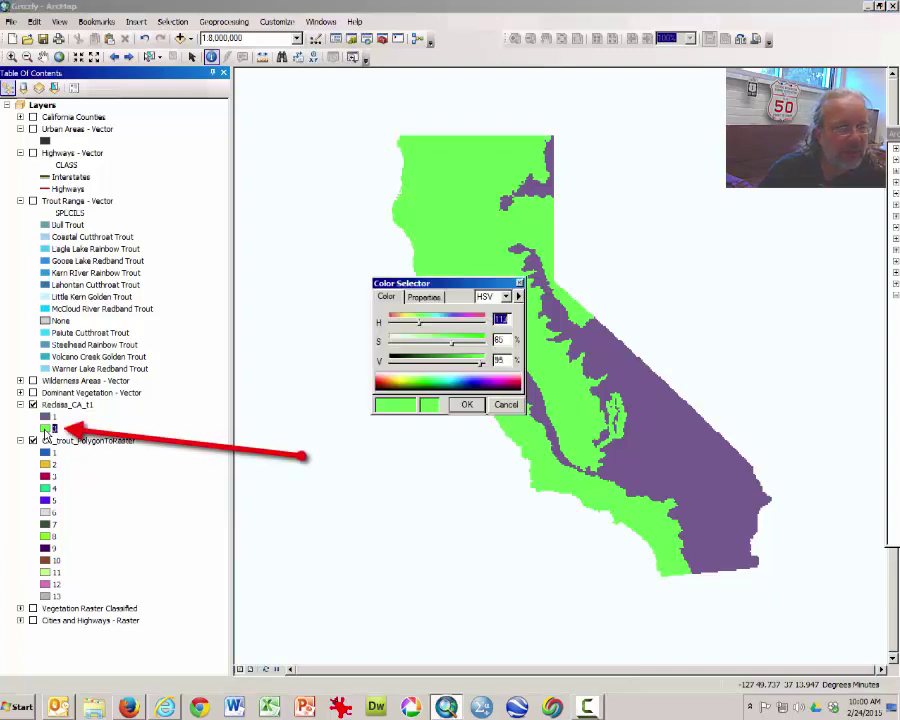
pyautogui.click(473, 385)
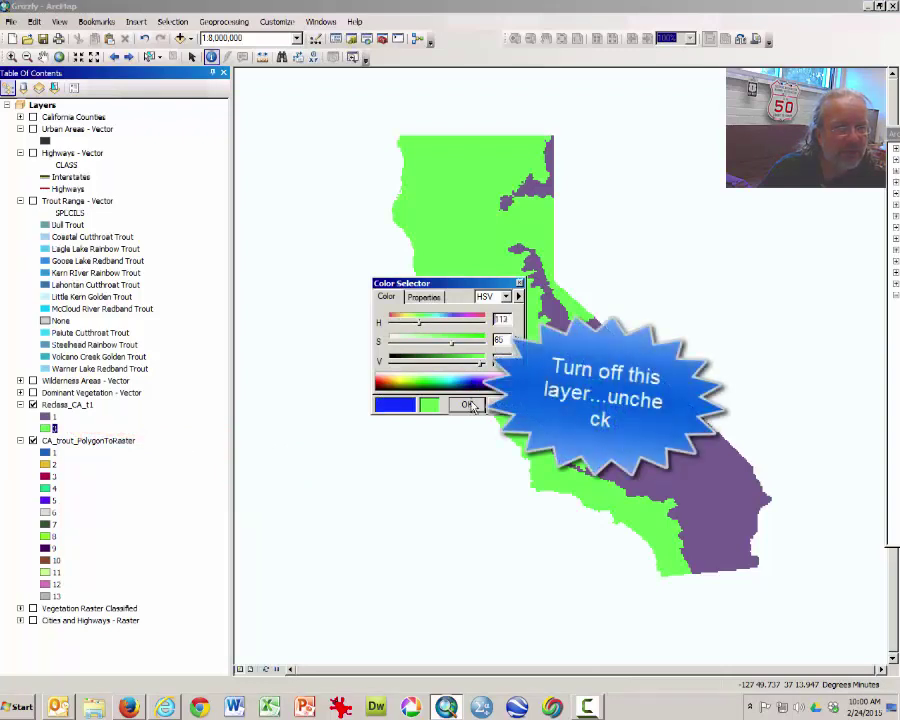
pyautogui.click(469, 405)
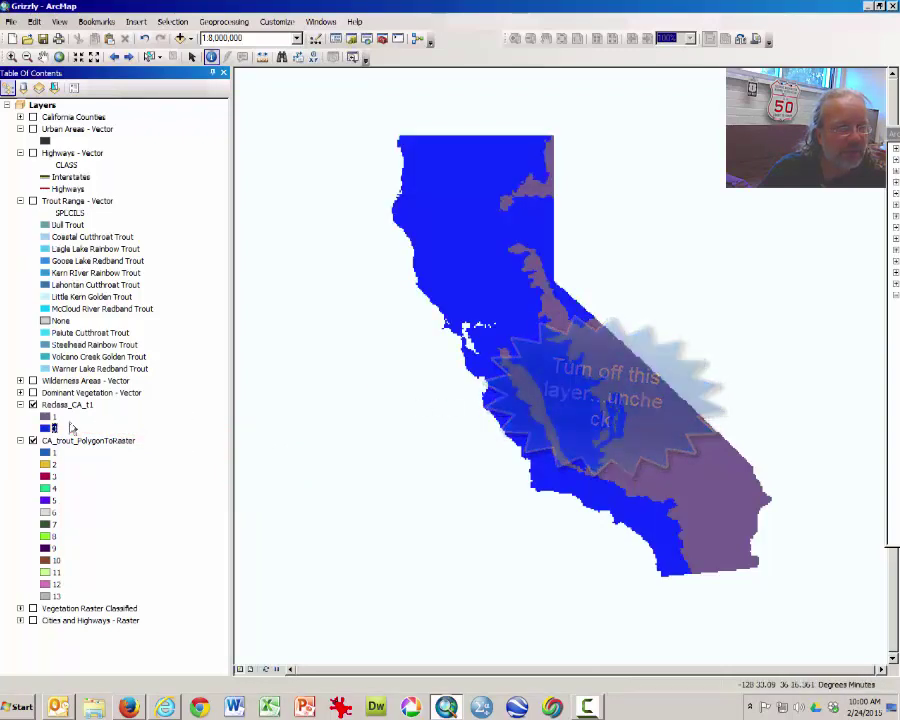
# Set the colour of class 3 in the Reclass_CA_t1 layer to pink.
pyautogui.click(46, 428)
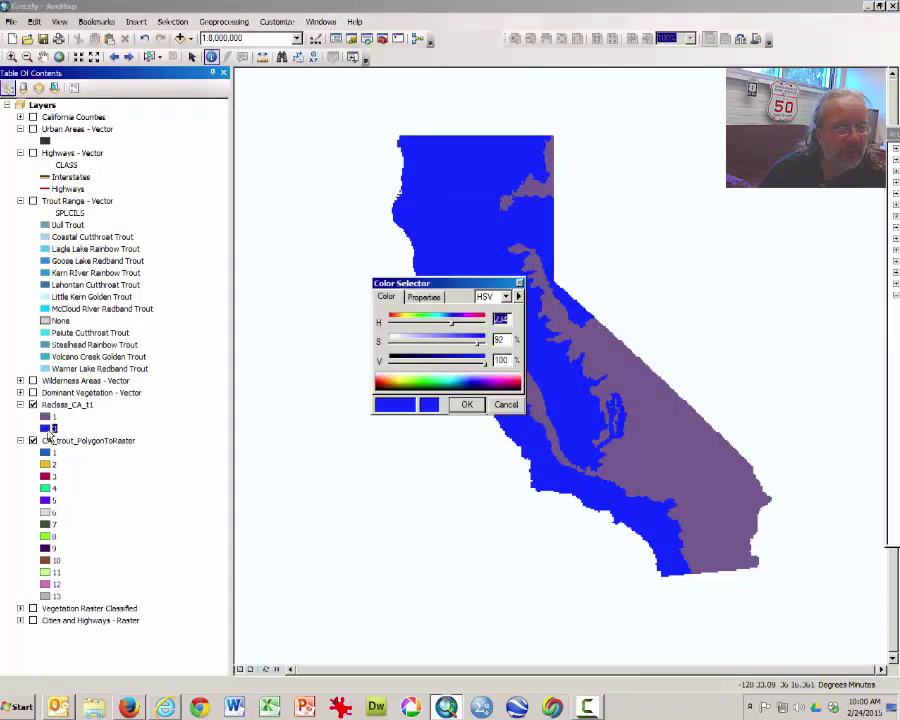
pyautogui.click(508, 383)
pyautogui.click(467, 404)
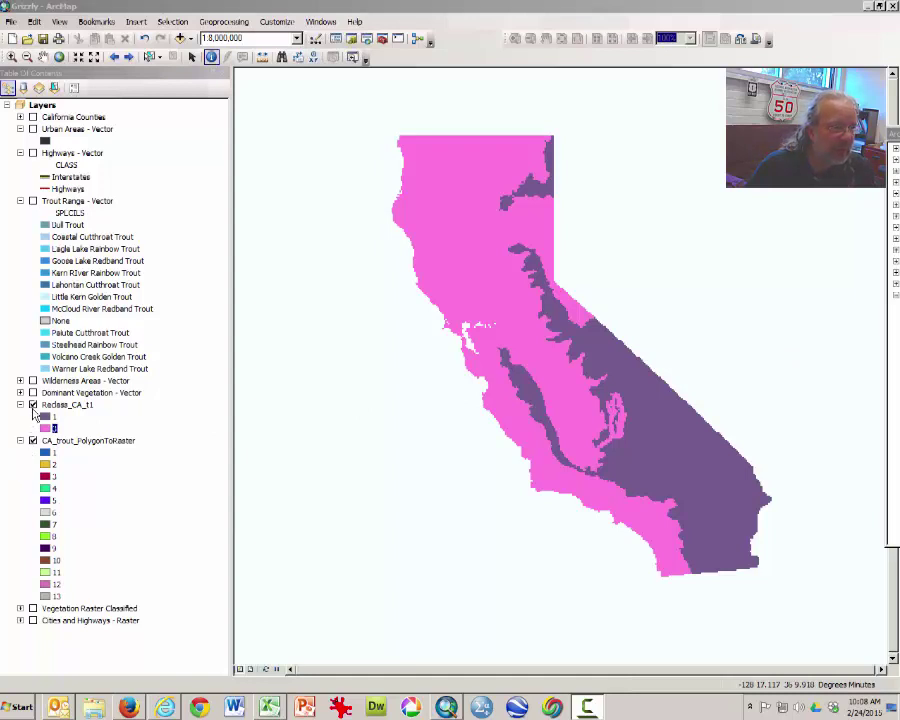
# Turn off the CA_trout_PolygonToRaster layer and collapse its legend.
pyautogui.click(33, 441)
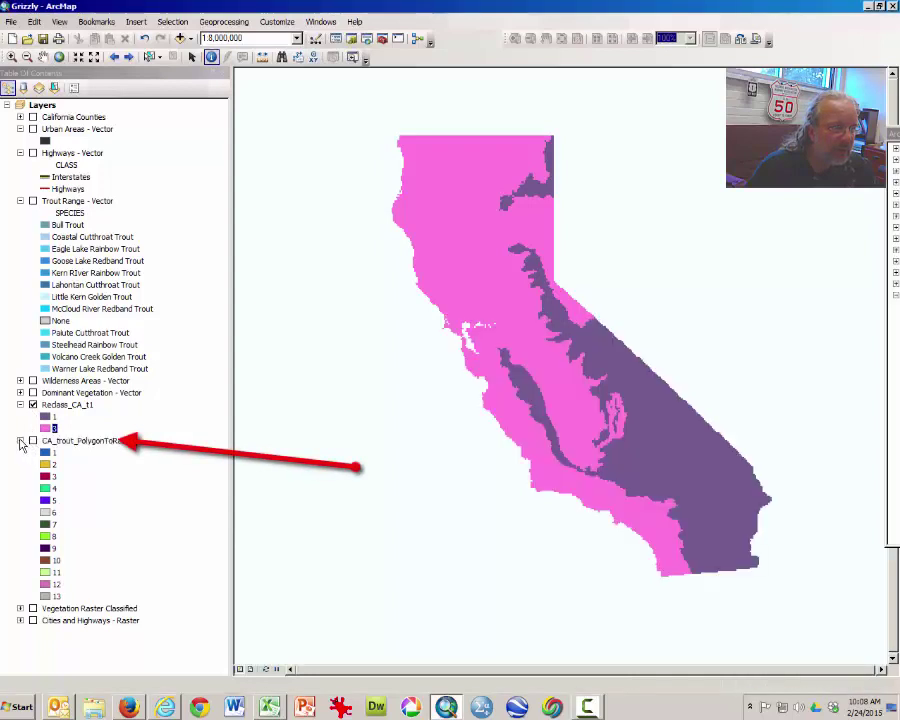
pyautogui.click(20, 441)
pyautogui.click(67, 442)
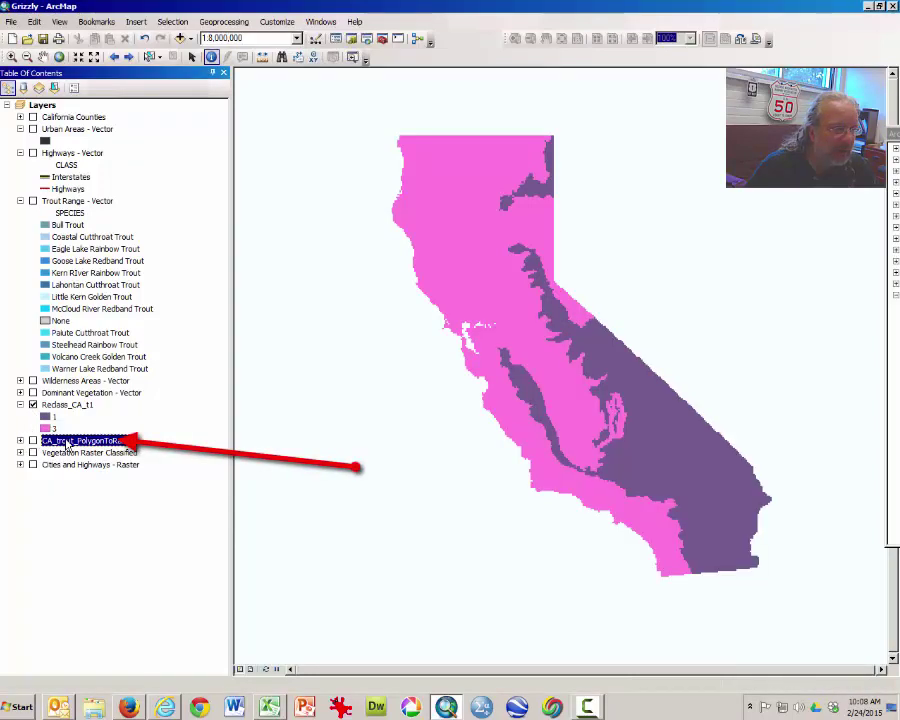
pyautogui.press('F2')
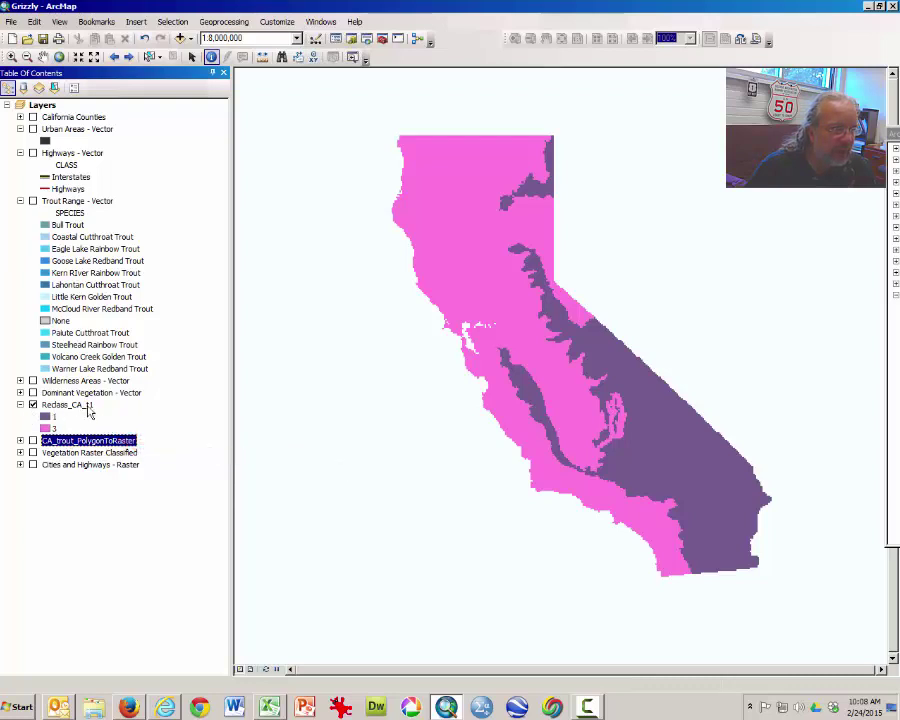
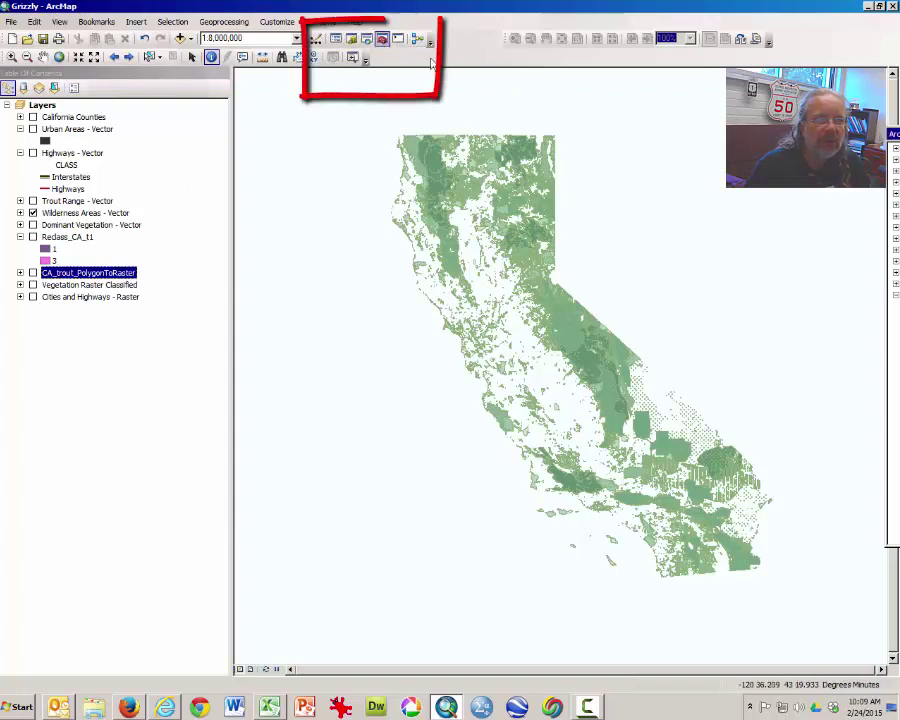
# Set up a Polygon to Raster conversion with Wilderness Areas - Vector as input features and AREA as value field.
pyautogui.moveTo(890, 135)
pyautogui.mouseDown()
pyautogui.moveTo(830, 120)
pyautogui.moveTo(703, 115)
pyautogui.moveTo(720, 108)
pyautogui.mouseUp()
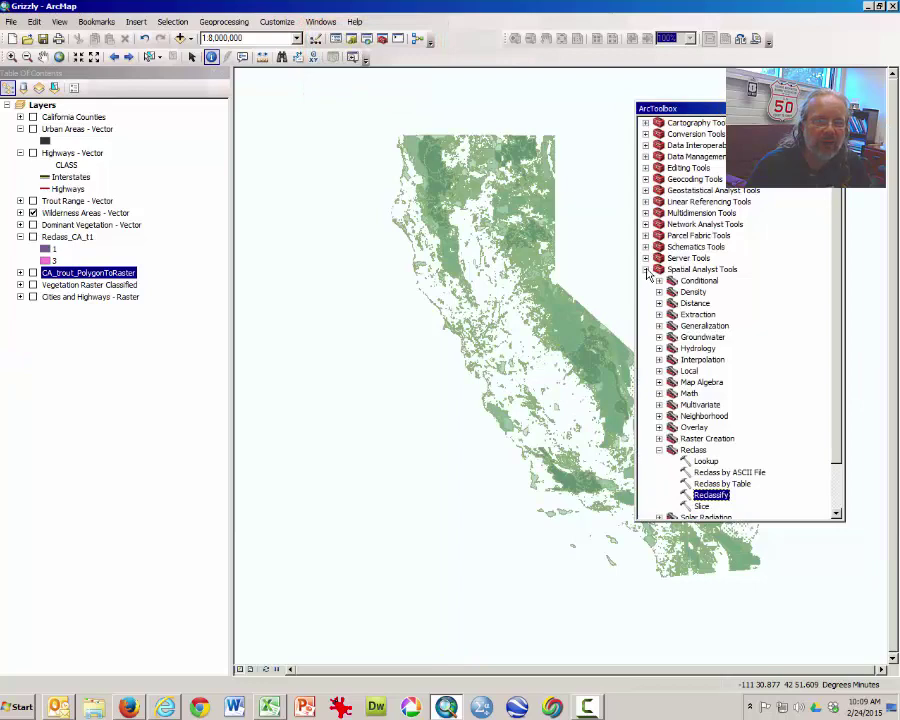
pyautogui.scroll(1, 703, 235)
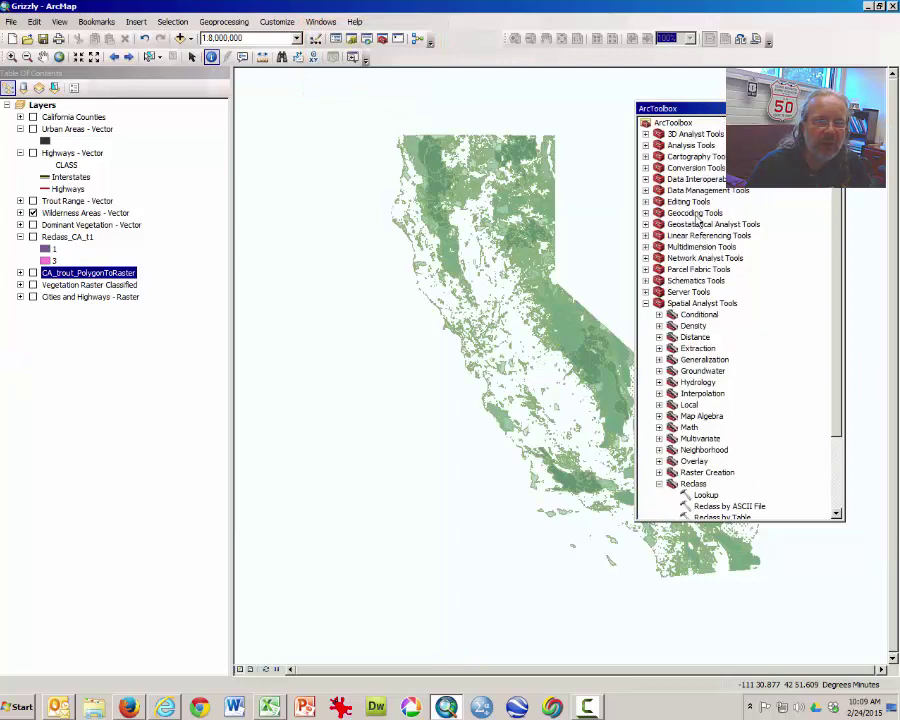
pyautogui.click(646, 167)
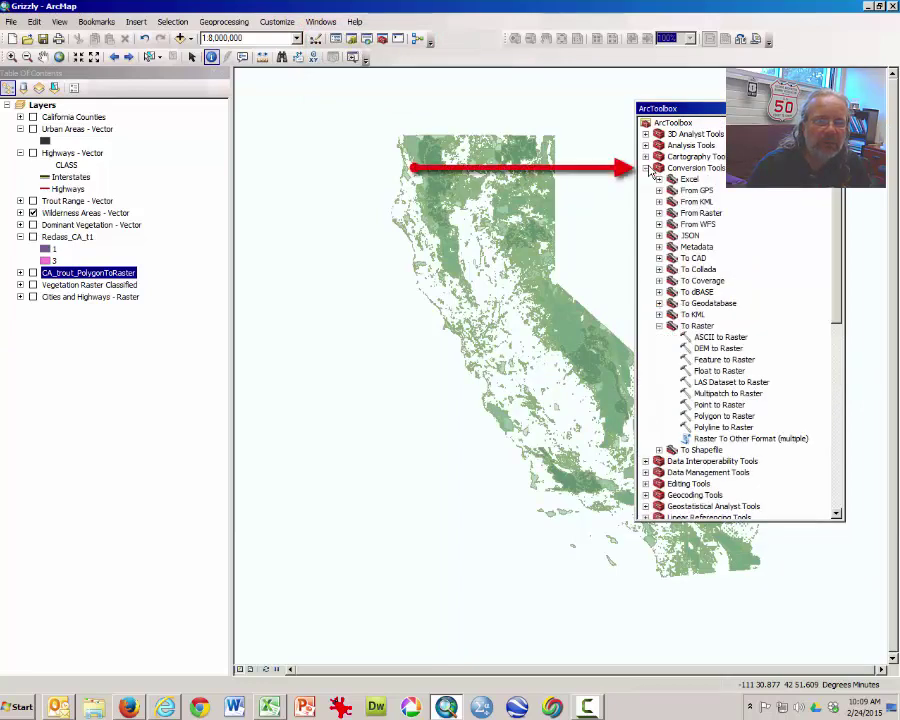
pyautogui.click(729, 417)
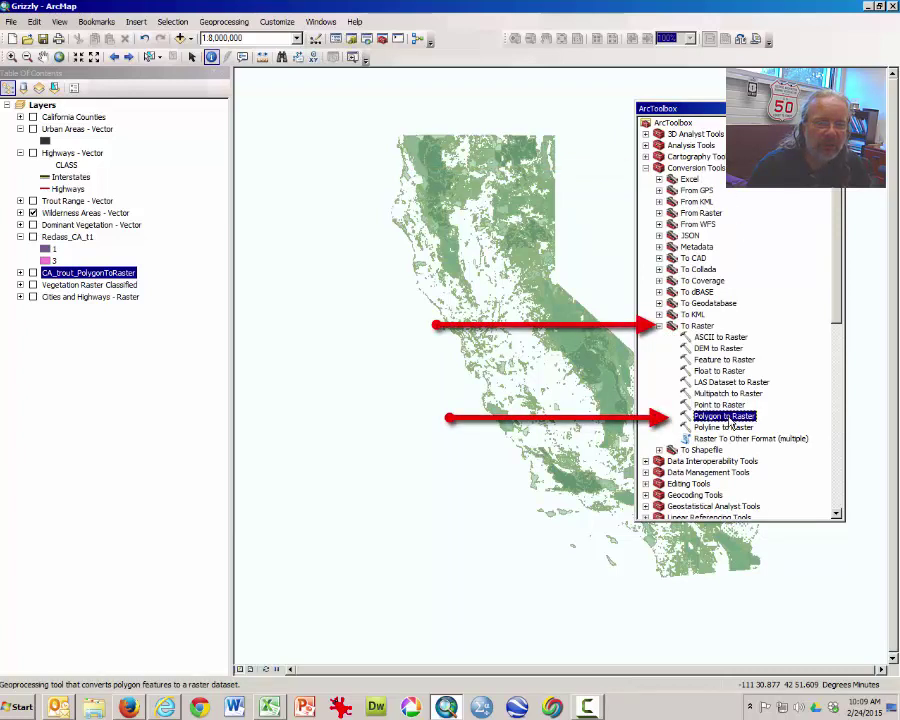
pyautogui.doubleClick(729, 417)
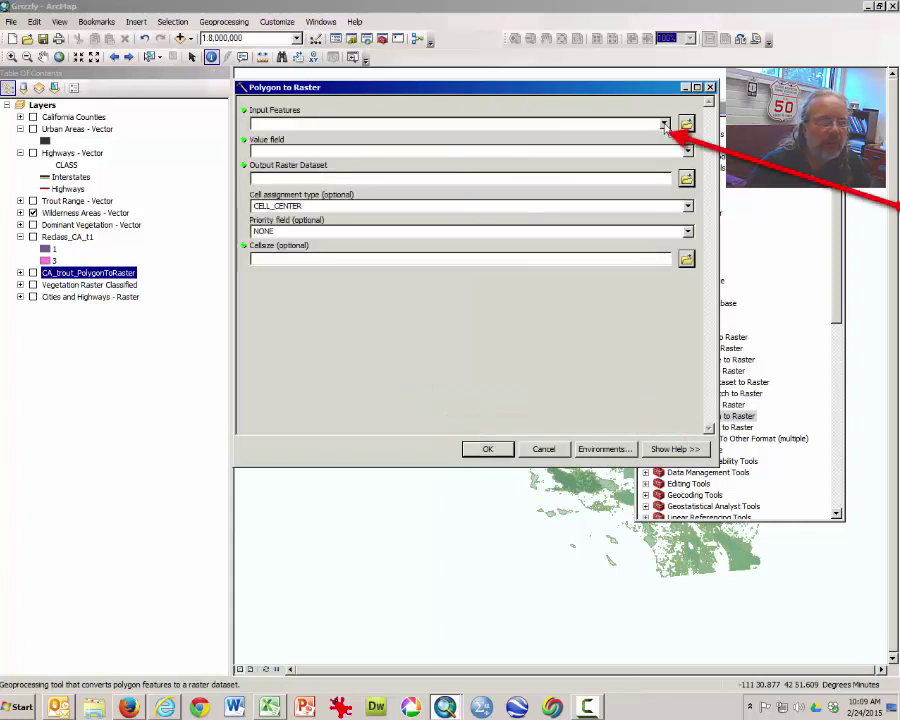
pyautogui.click(664, 125)
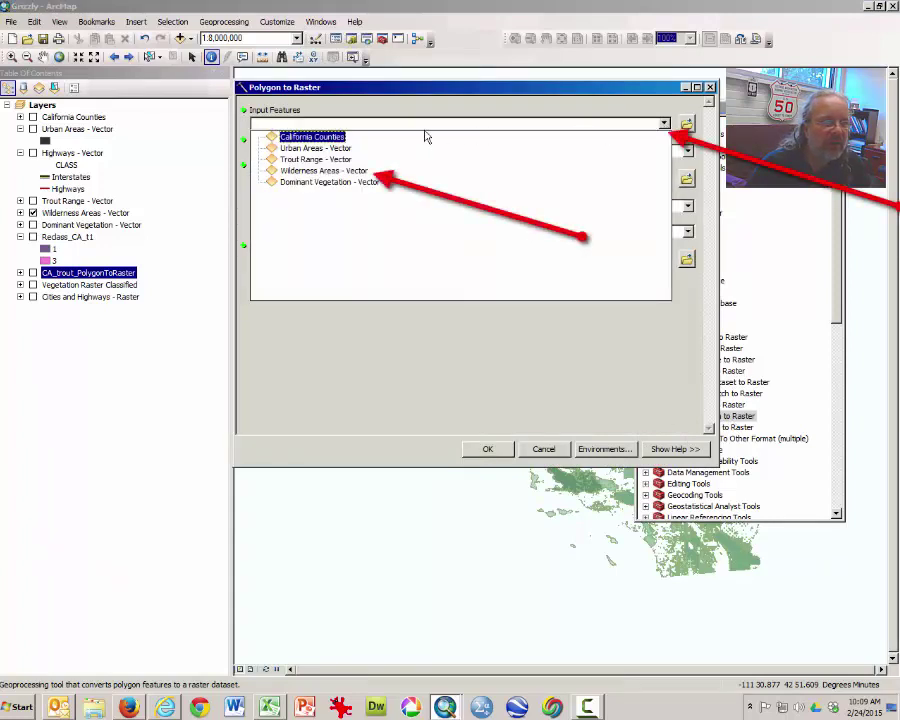
pyautogui.click(342, 175)
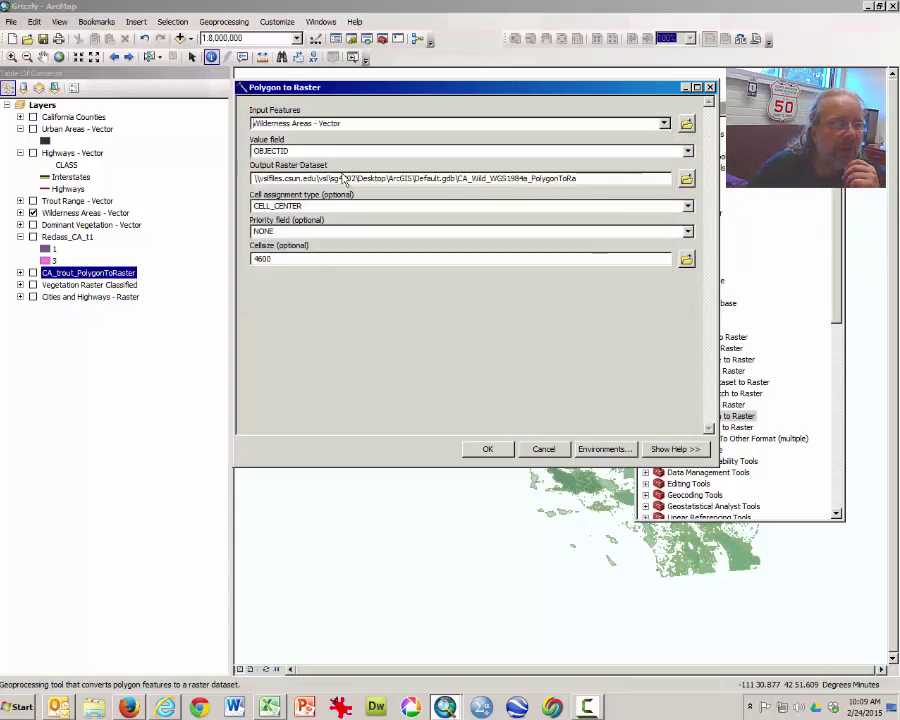
pyautogui.click(687, 151)
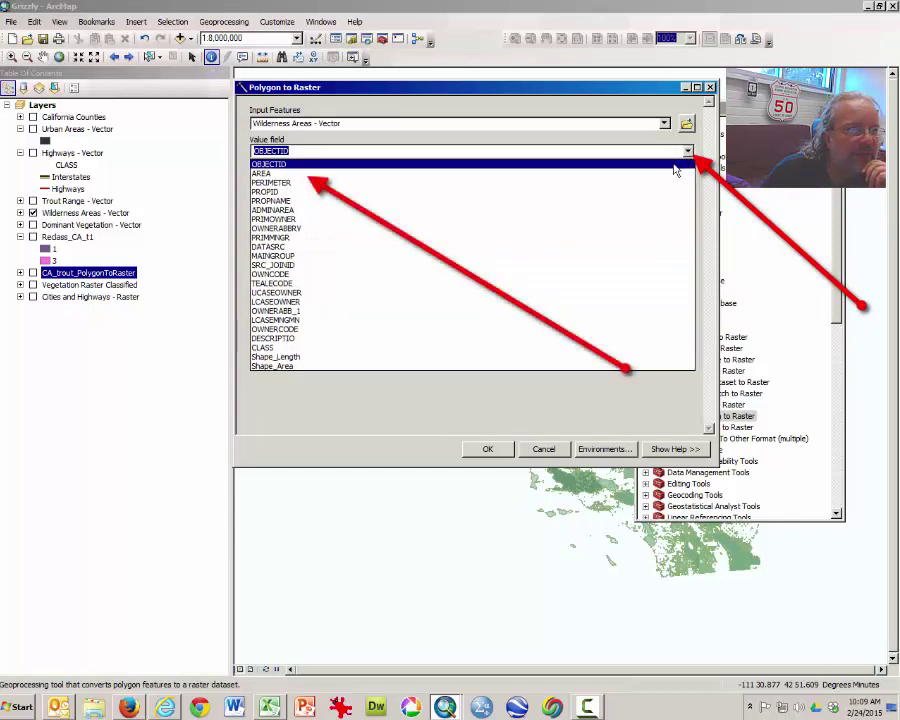
pyautogui.click(657, 175)
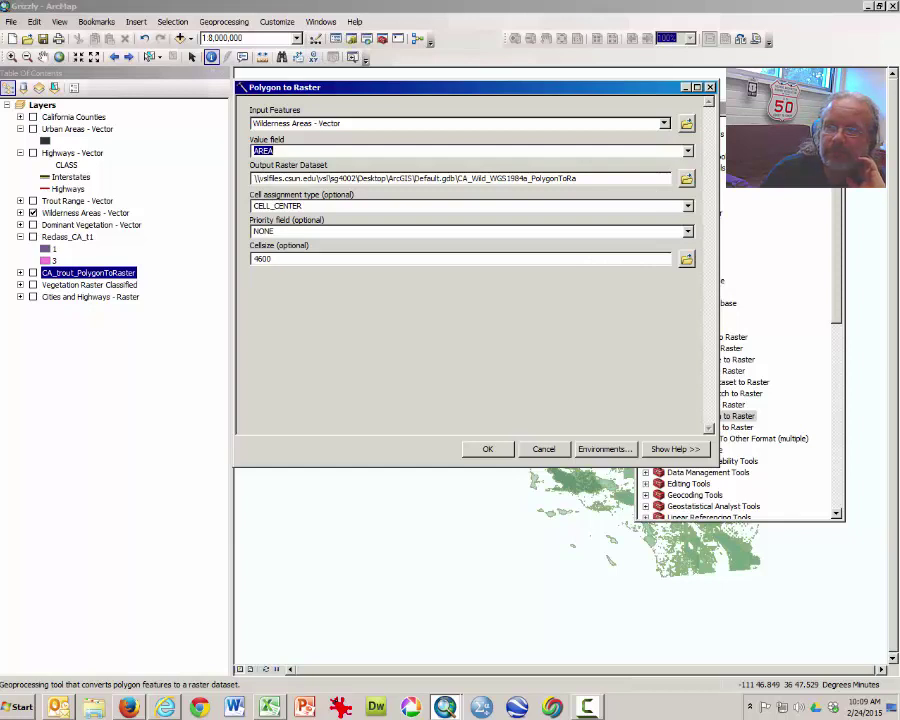
# Set the conversion's processing extent to Same as layer California Counties in the environment settings.
pyautogui.moveTo(541, 402)
pyautogui.mouseDown()
pyautogui.moveTo(541, 482)
pyautogui.moveTo(680, 402)
pyautogui.mouseUp()
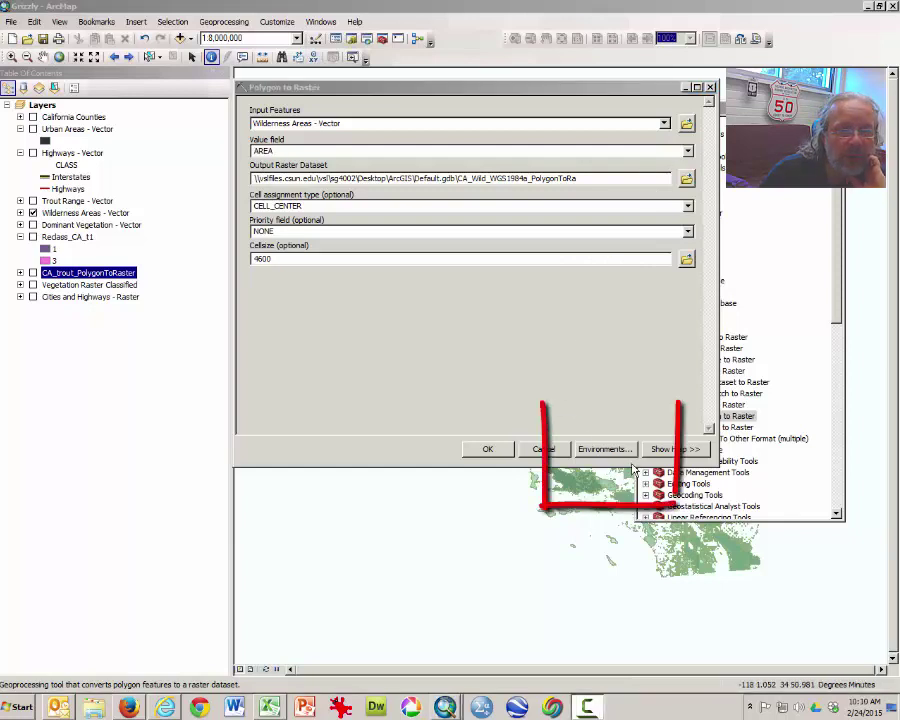
pyautogui.click(626, 451)
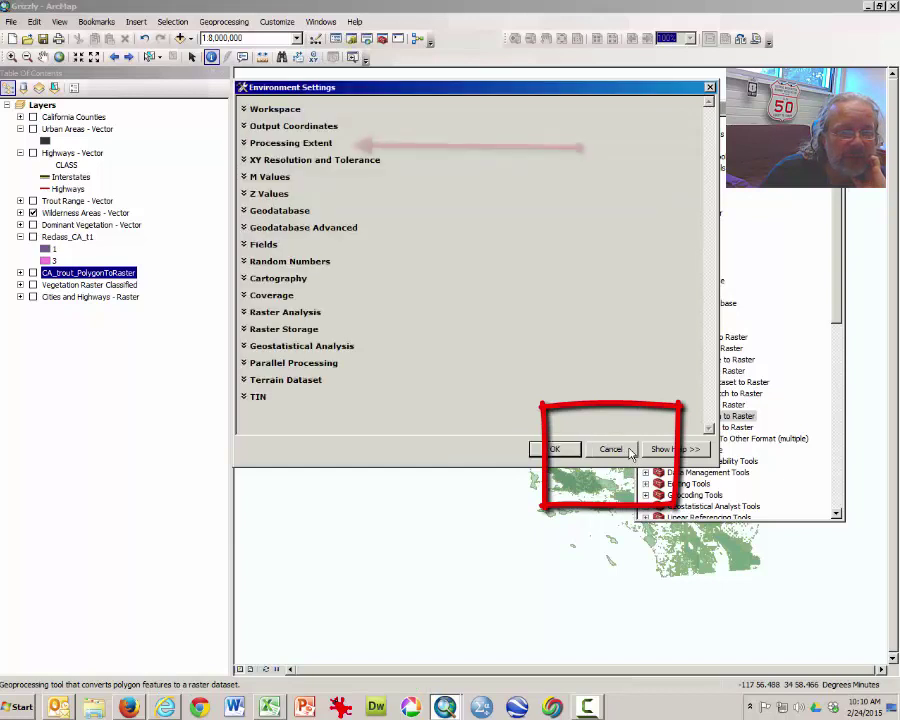
pyautogui.click(243, 148)
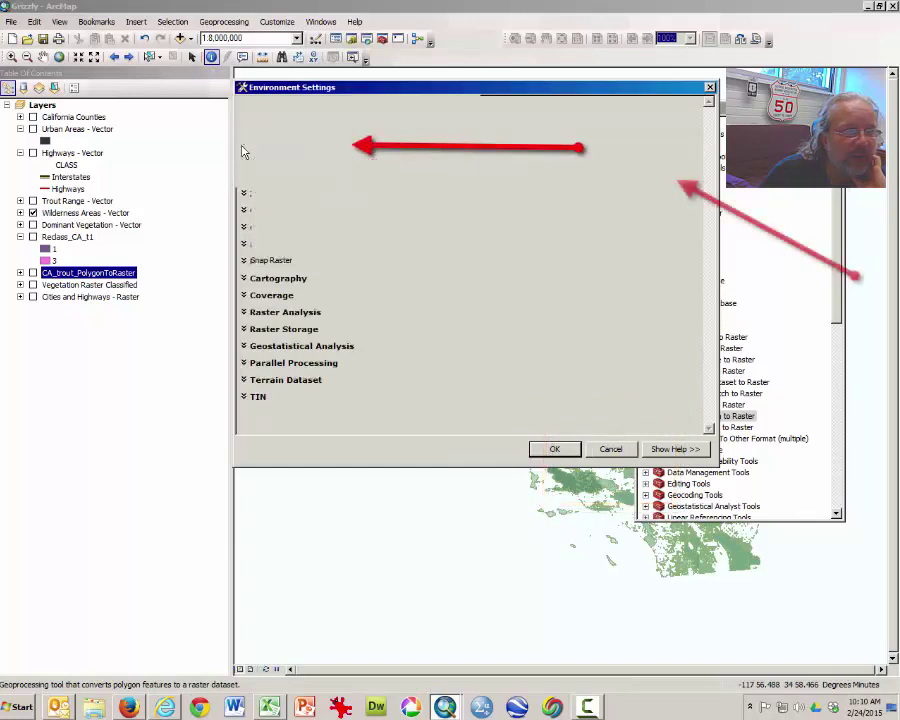
pyautogui.click(305, 171)
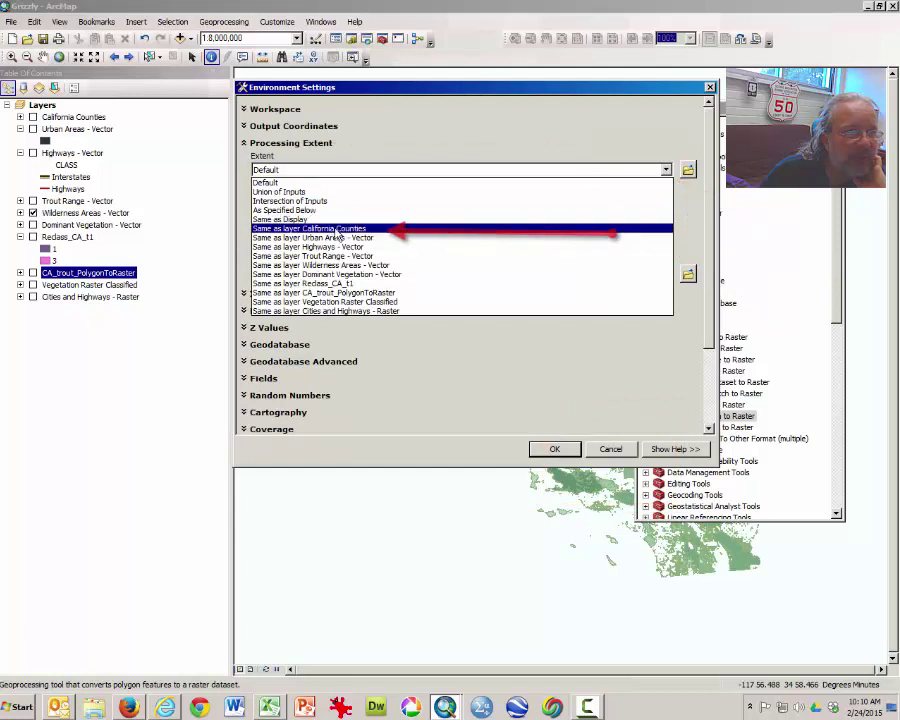
pyautogui.click(337, 229)
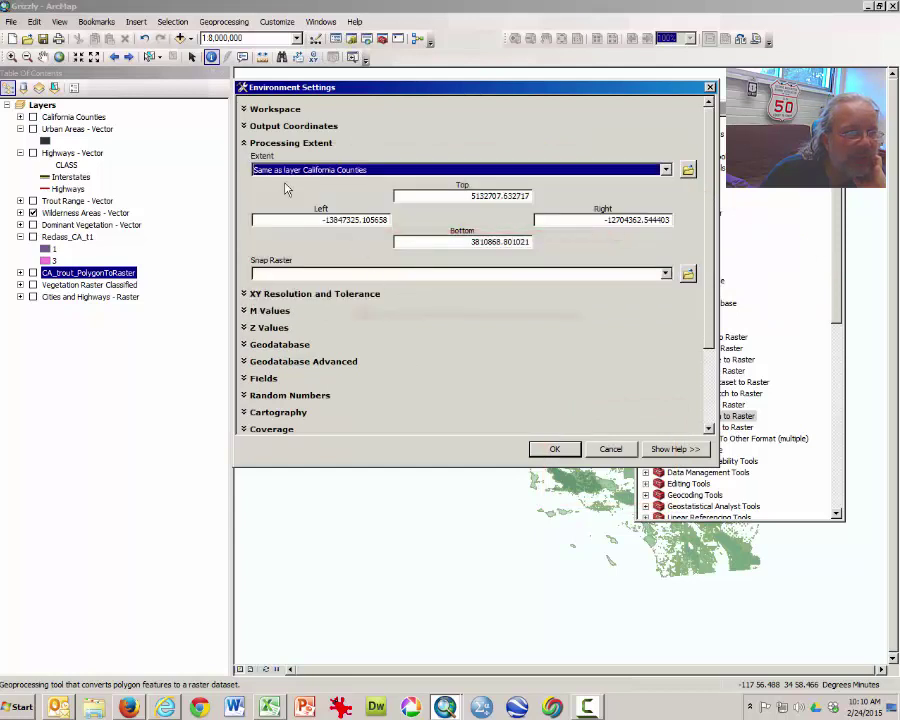
pyautogui.click(248, 145)
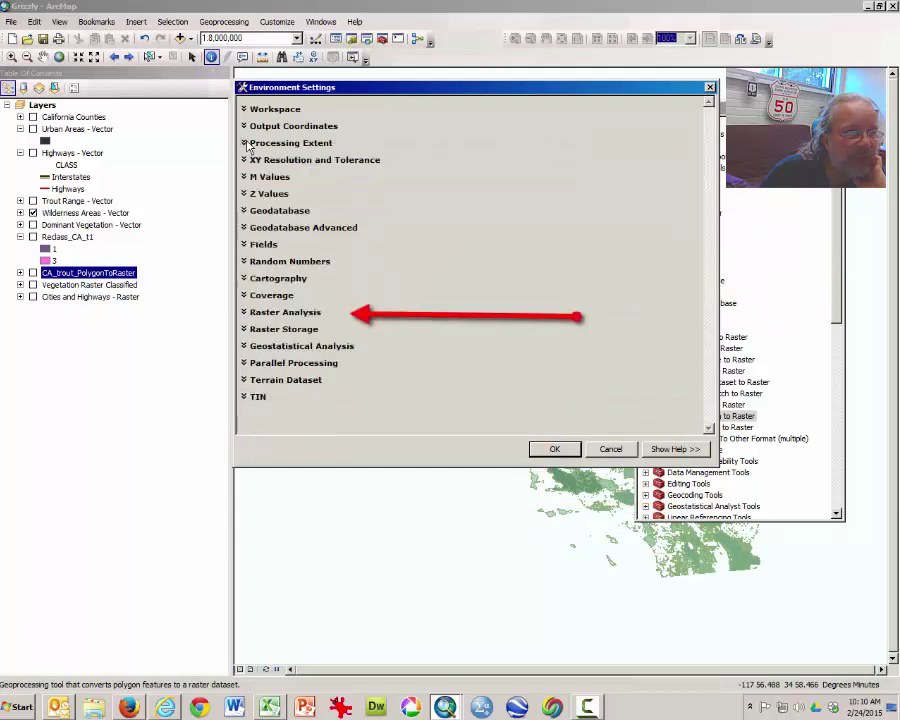
# Set the raster analysis mask to California Counties and apply the environment settings.
pyautogui.click(247, 316)
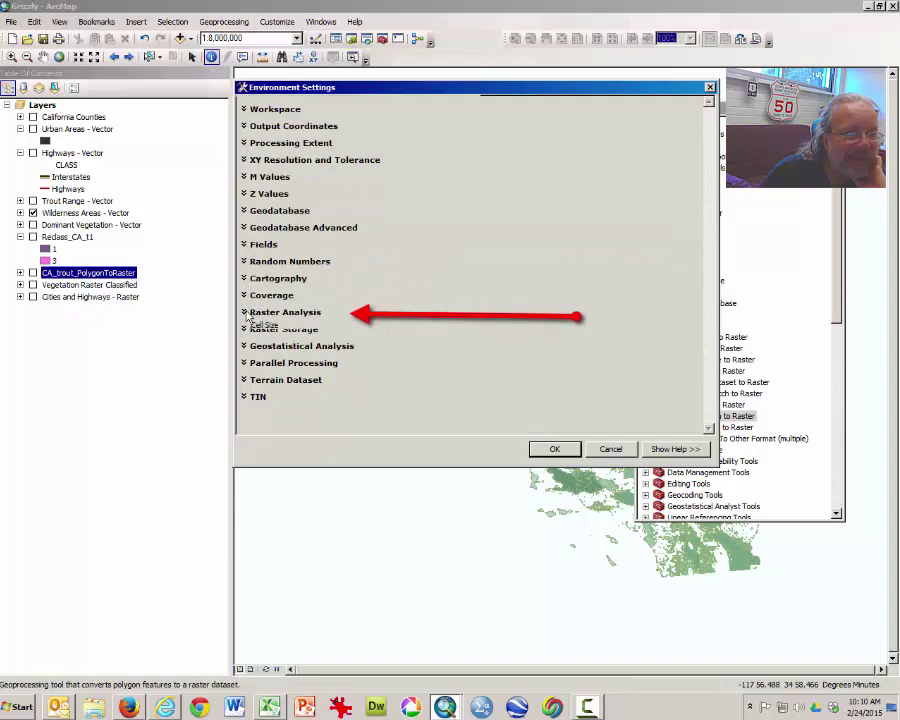
pyautogui.click(665, 387)
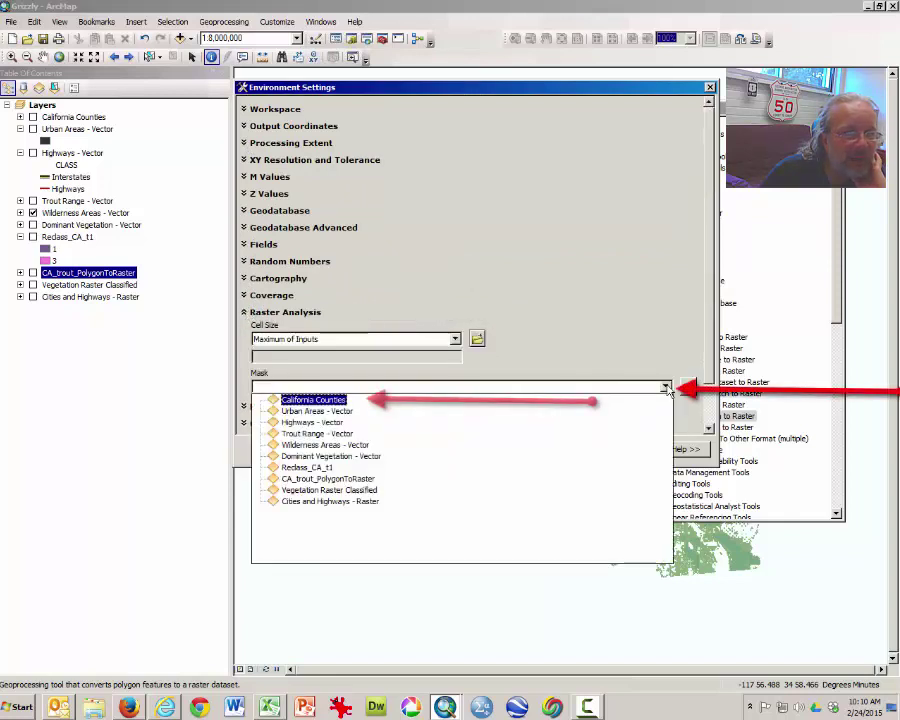
pyautogui.click(350, 401)
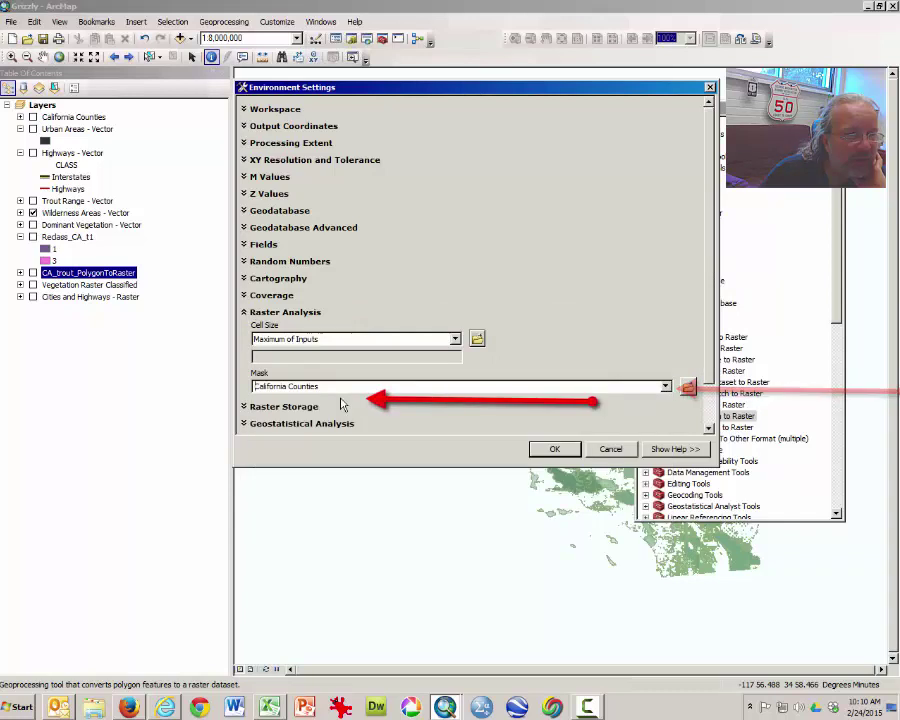
pyautogui.click(549, 451)
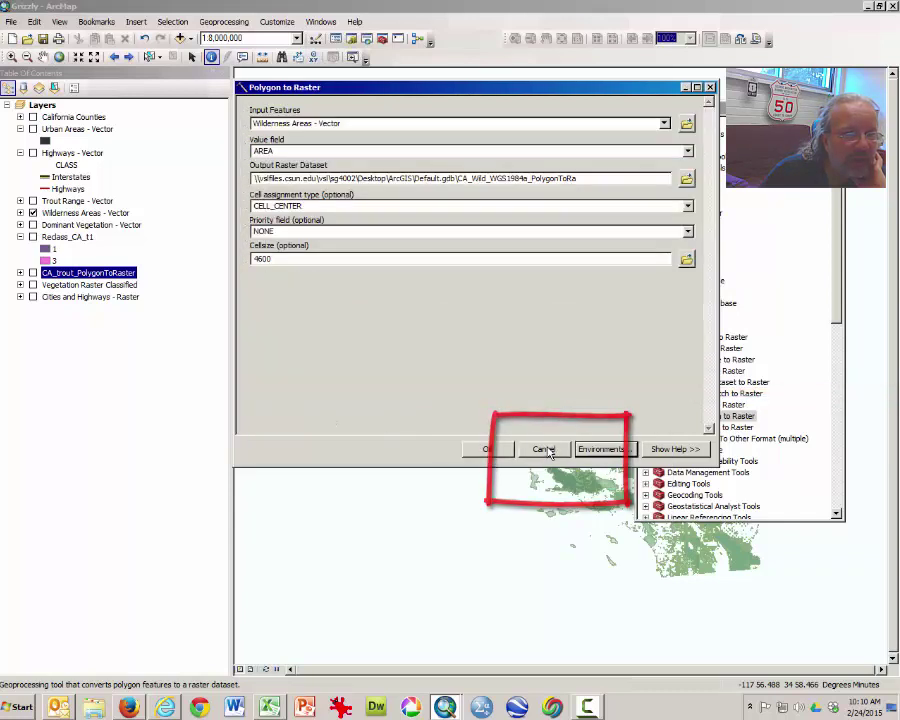
# Run the conversion with output CA_Wild_WGS1984a_PolygonToRa and cell size 4600, and turn off the Wilderness Areas - Vector layer.
pyautogui.click(487, 451)
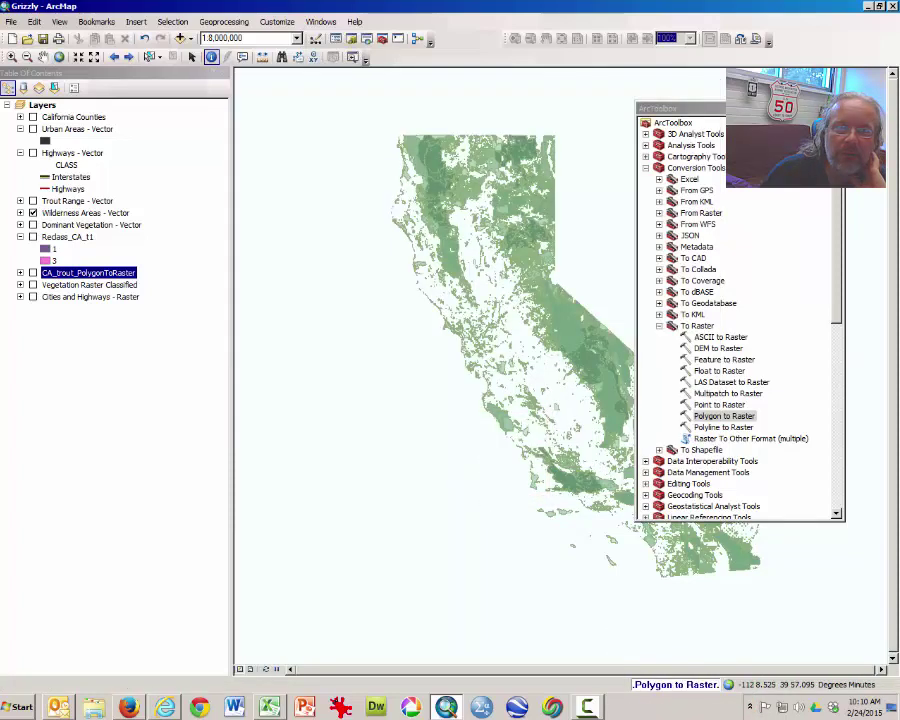
pyautogui.moveTo(680, 108); pyautogui.dragTo(734, 108)
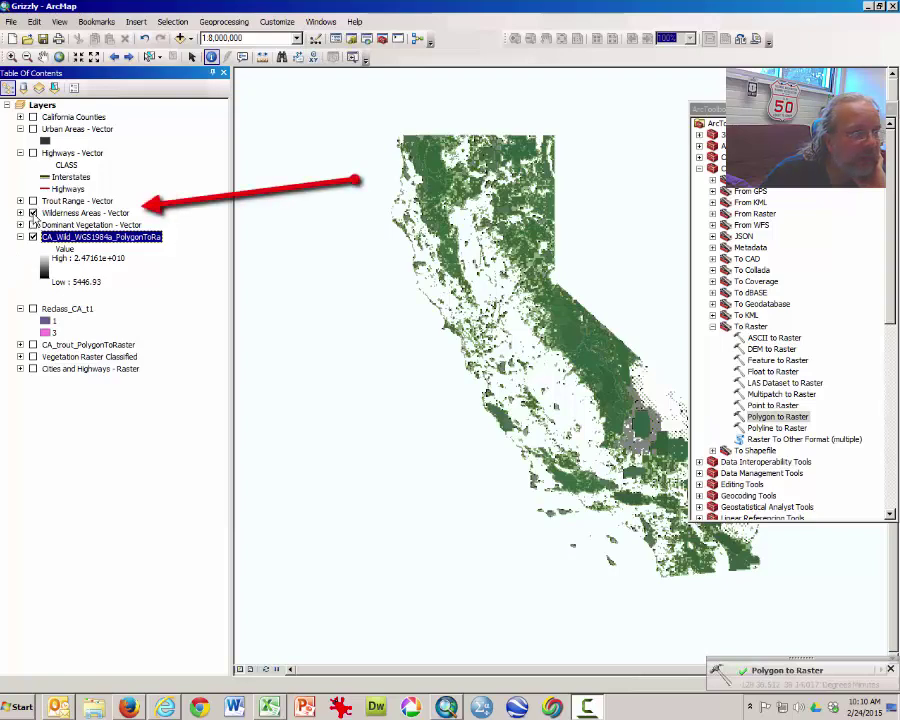
pyautogui.click(33, 213)
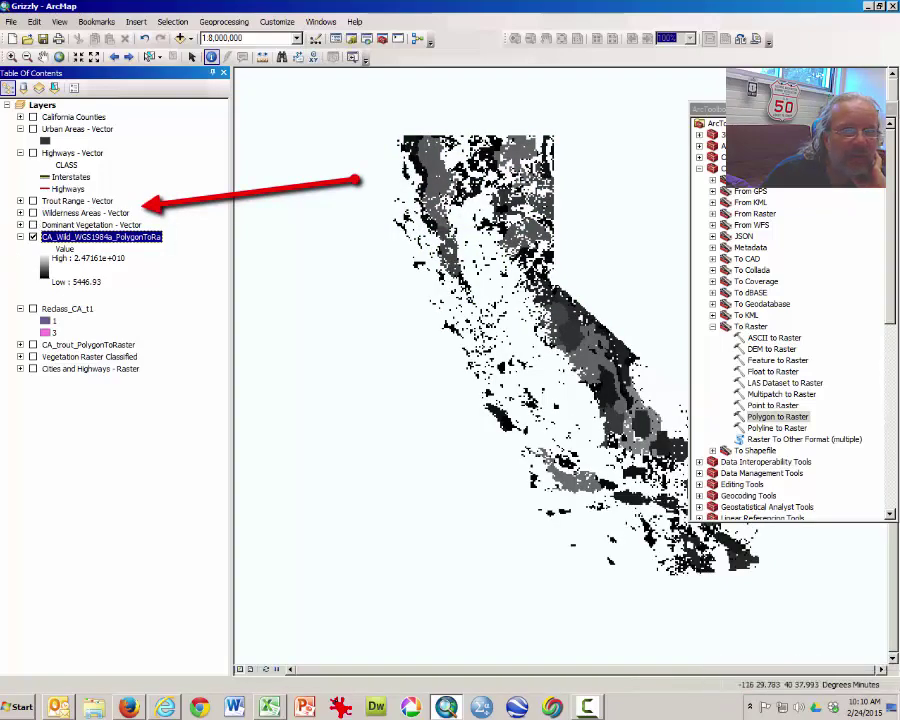
# Clear the toolbox window off the map and identify the pixel value of a wilderness raster cell.
pyautogui.moveTo(100, 73)
pyautogui.mouseDown()
pyautogui.moveTo(235, 328)
pyautogui.moveTo(242, 420)
pyautogui.mouseUp()
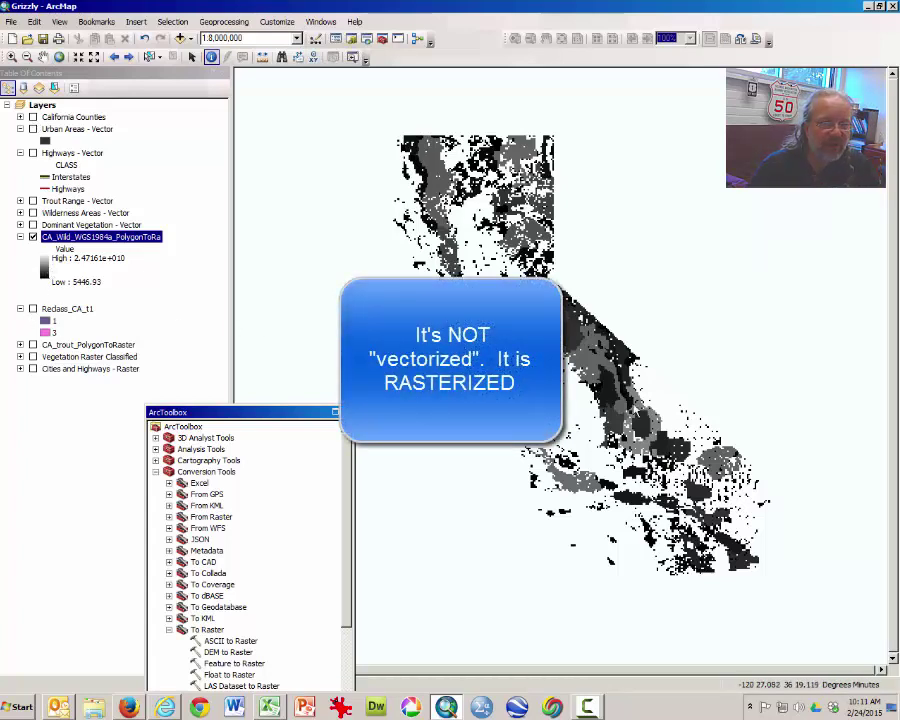
pyautogui.click(313, 388)
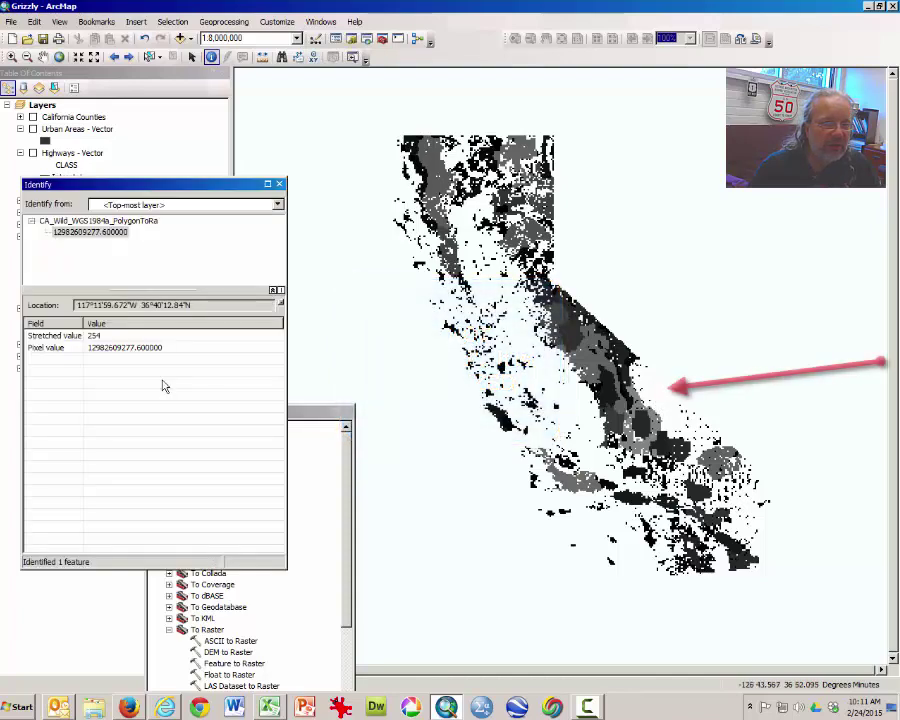
pyautogui.click(279, 185)
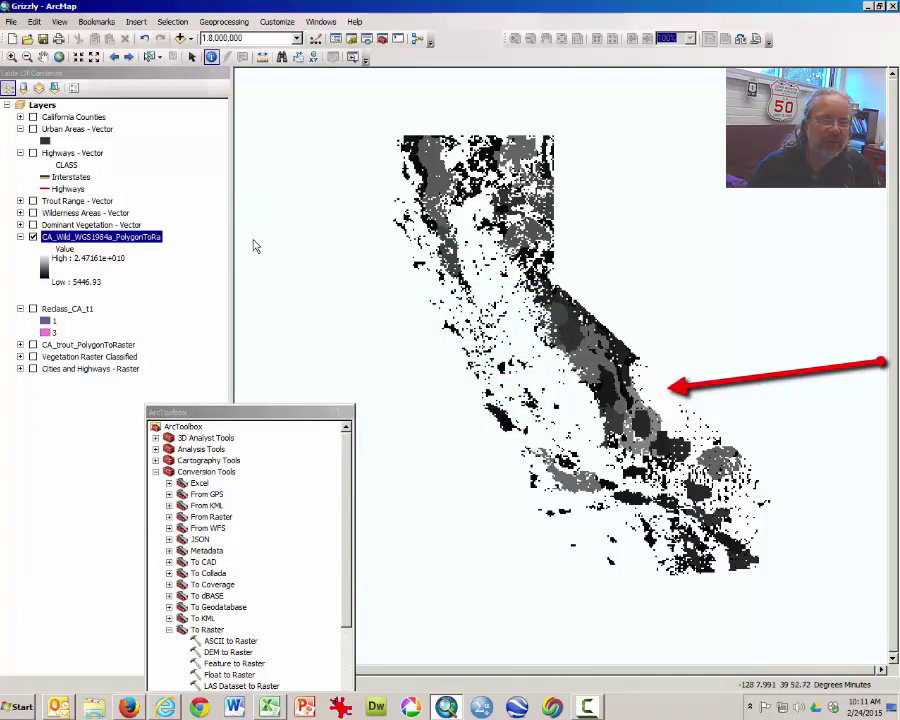
# Apply the red-to-yellow-to-green color ramp to the CA_Wild_WGS1984a_PolygonToRa layer.
pyautogui.doubleClick(43, 270)
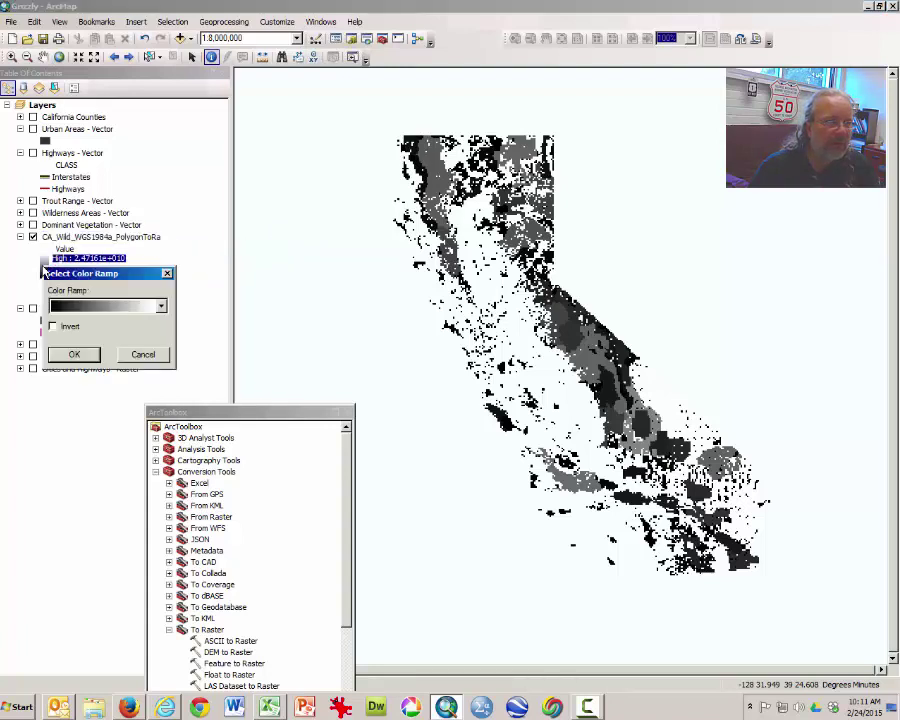
pyautogui.moveTo(121, 277)
pyautogui.mouseDown()
pyautogui.moveTo(243, 241)
pyautogui.moveTo(256, 208)
pyautogui.mouseUp()
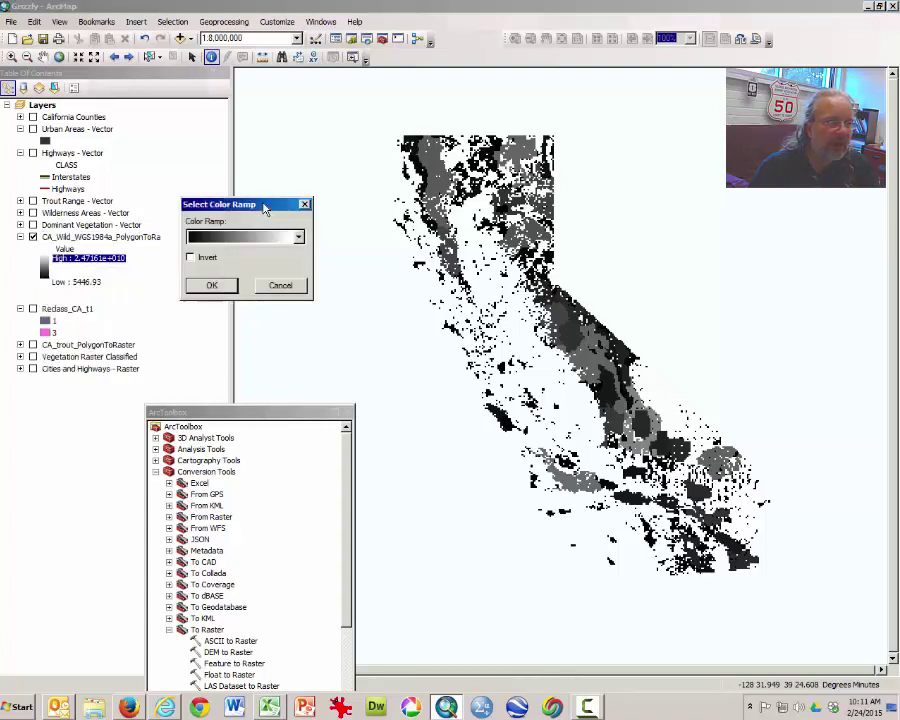
pyautogui.click(298, 238)
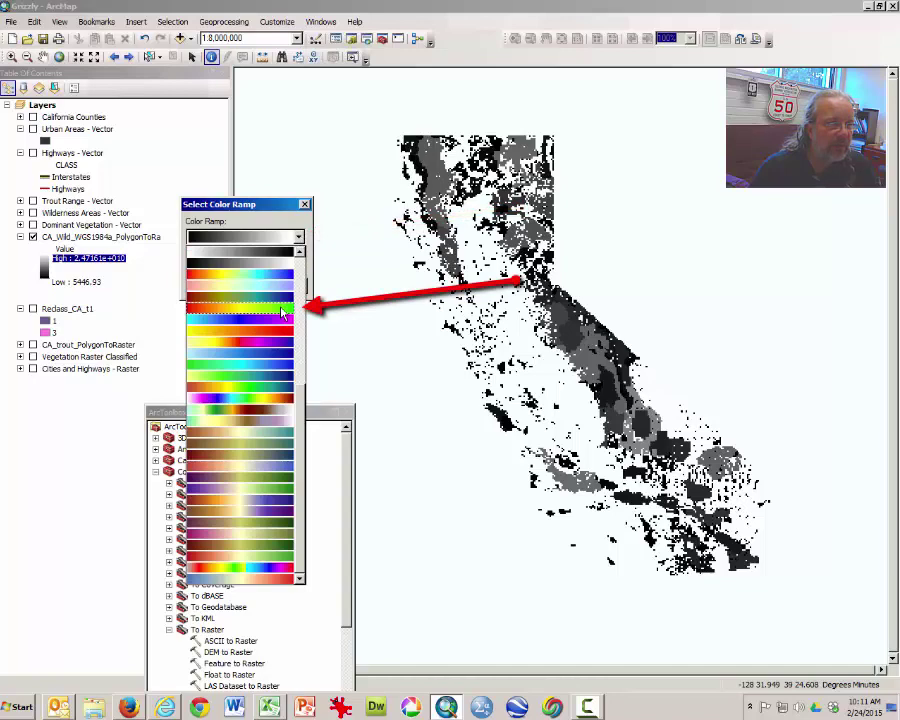
pyautogui.click(284, 313)
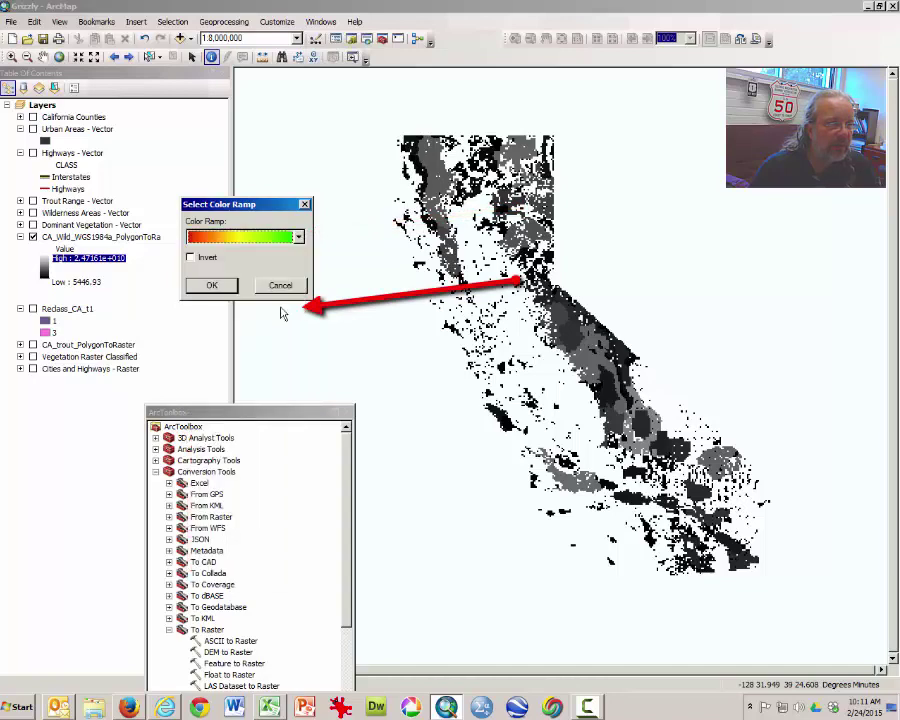
pyautogui.click(214, 286)
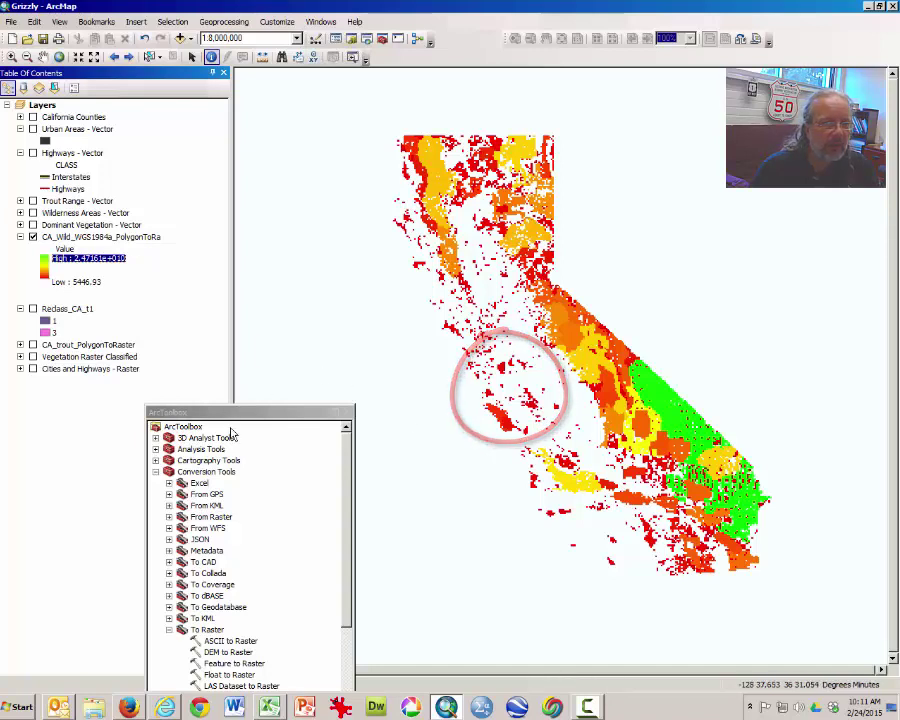
# Overlay the California Counties layer on the wilderness raster to compare them, and turn it off again.
pyautogui.moveTo(274, 411); pyautogui.dragTo(281, 304)
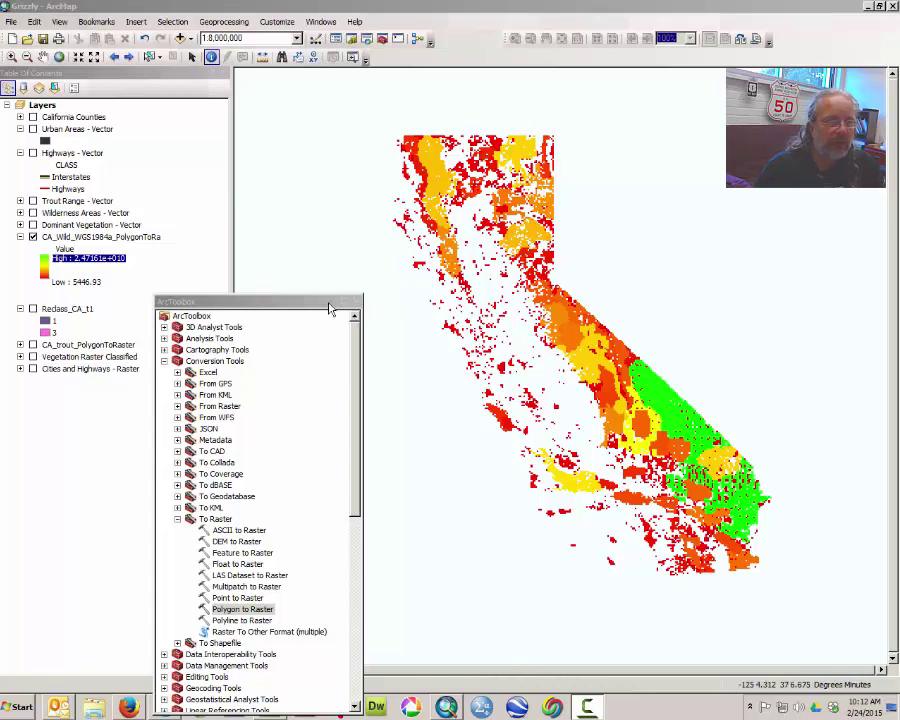
pyautogui.click(33, 117)
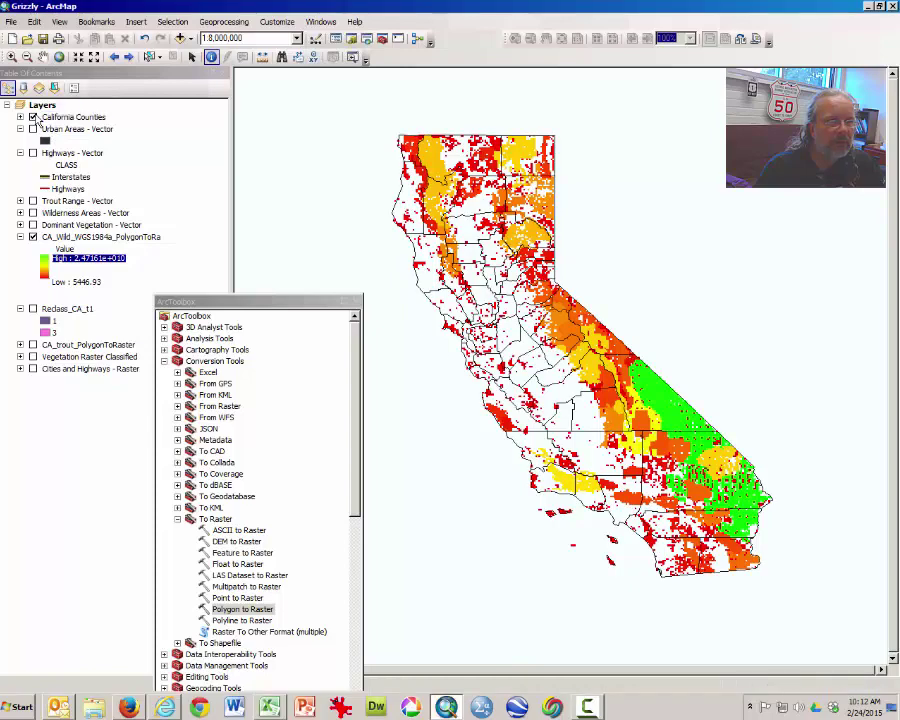
pyautogui.click(33, 117)
pyautogui.click(33, 117)
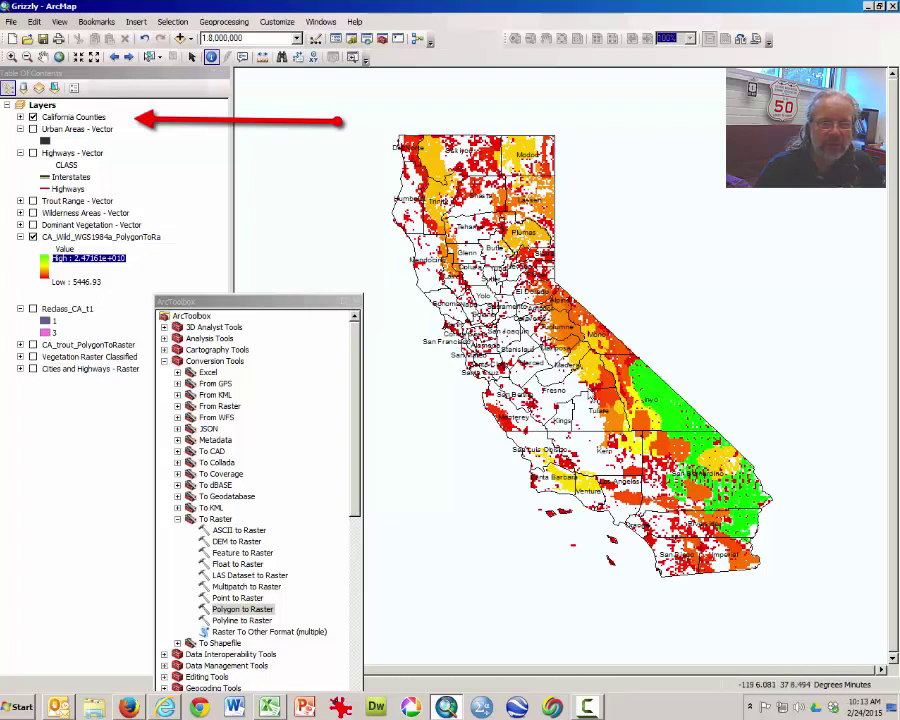
pyautogui.click(33, 118)
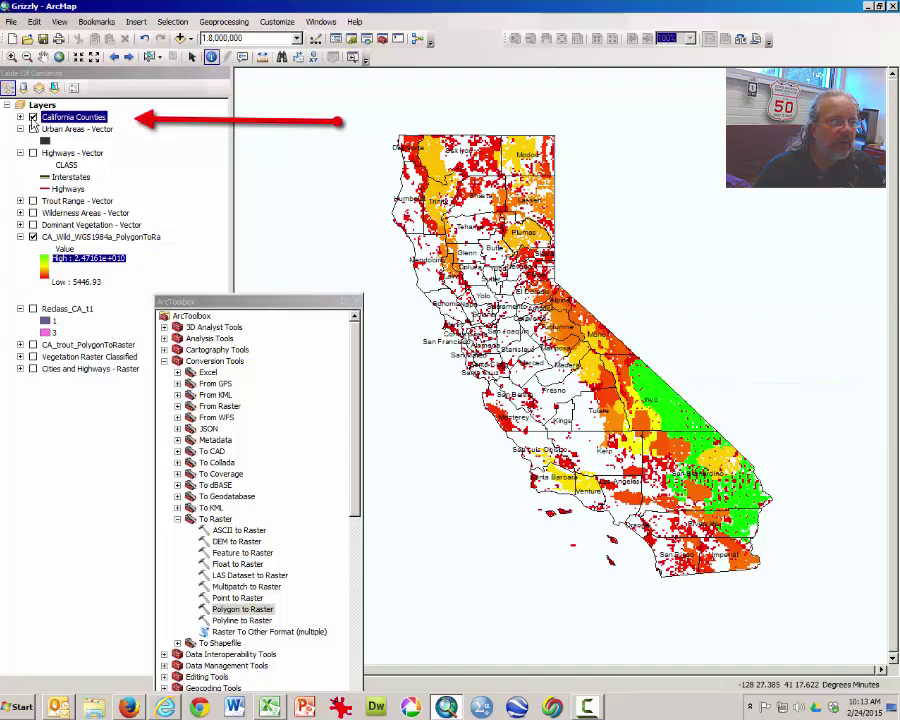
# Identify the Yosemite National Park polygon in the Wilderness Areas - Vector layer, showing that layer only for this check.
pyautogui.click(33, 213)
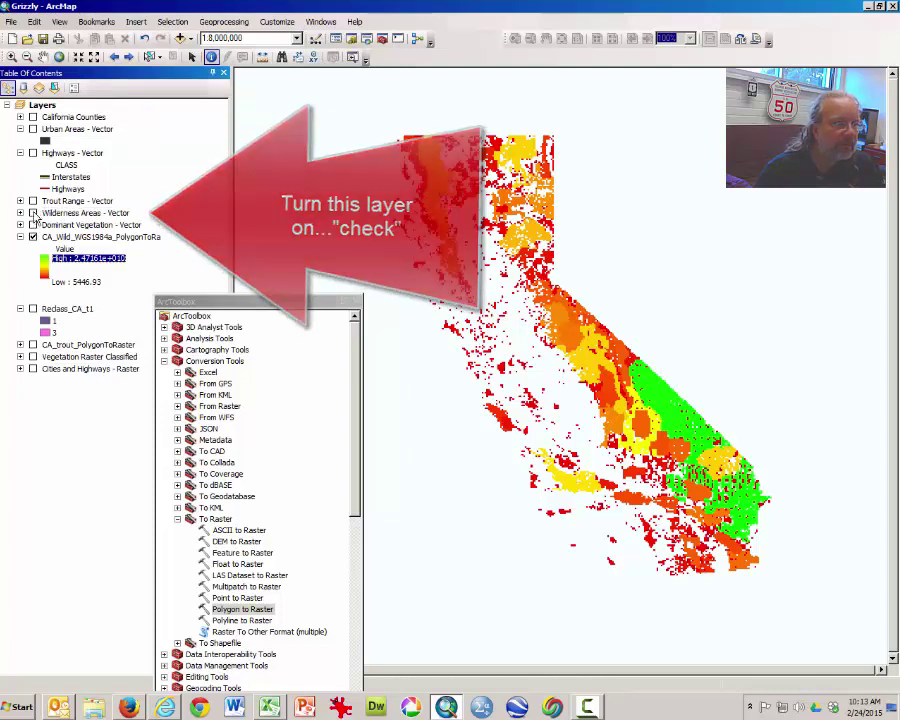
pyautogui.click(33, 213)
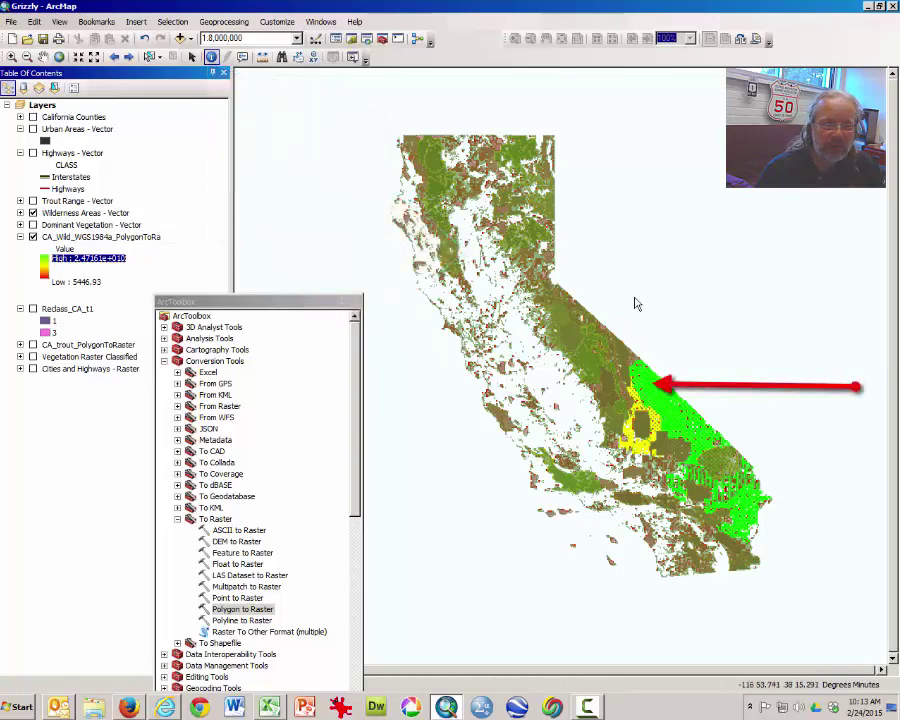
pyautogui.click(572, 344)
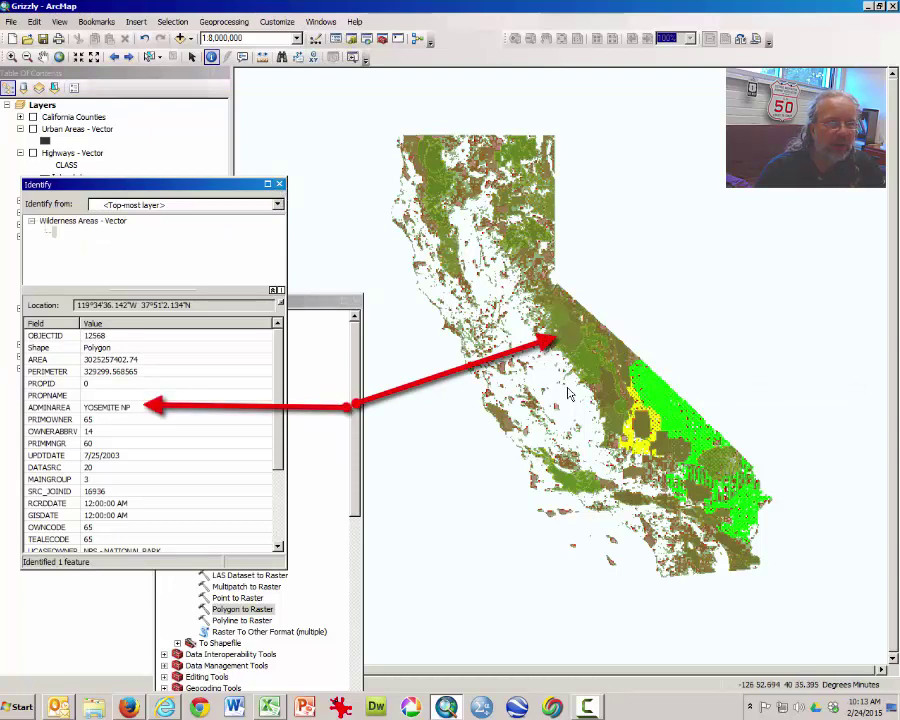
pyautogui.click(574, 344)
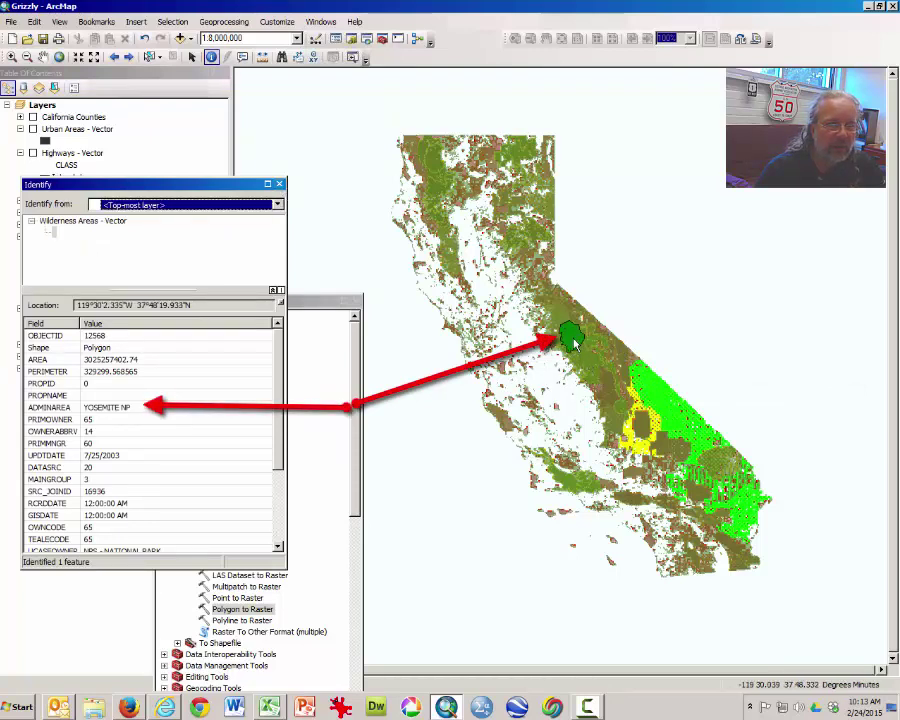
pyautogui.click(137, 410)
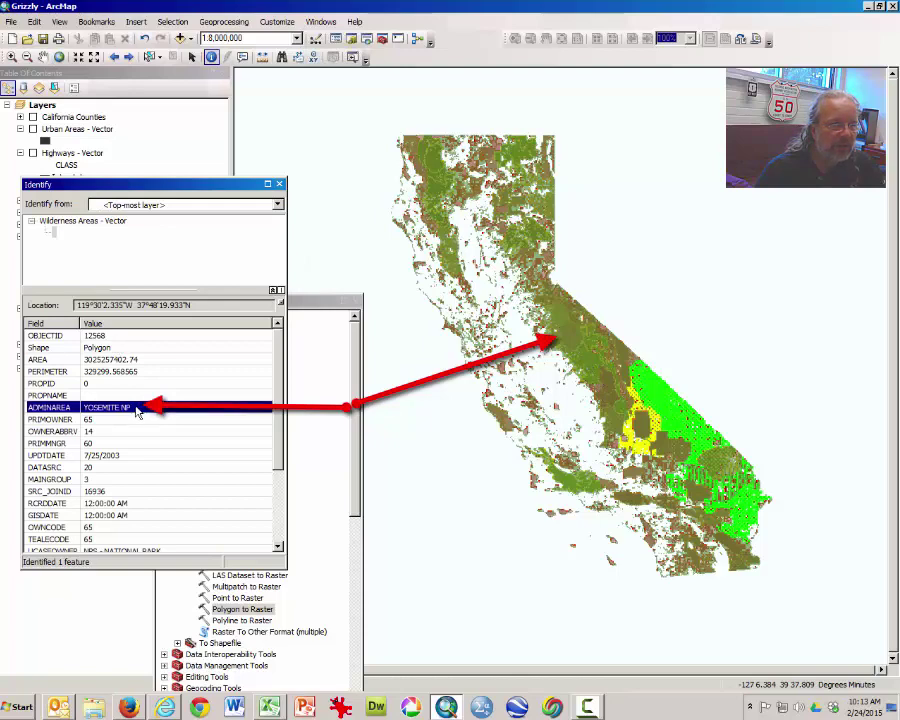
pyautogui.click(279, 184)
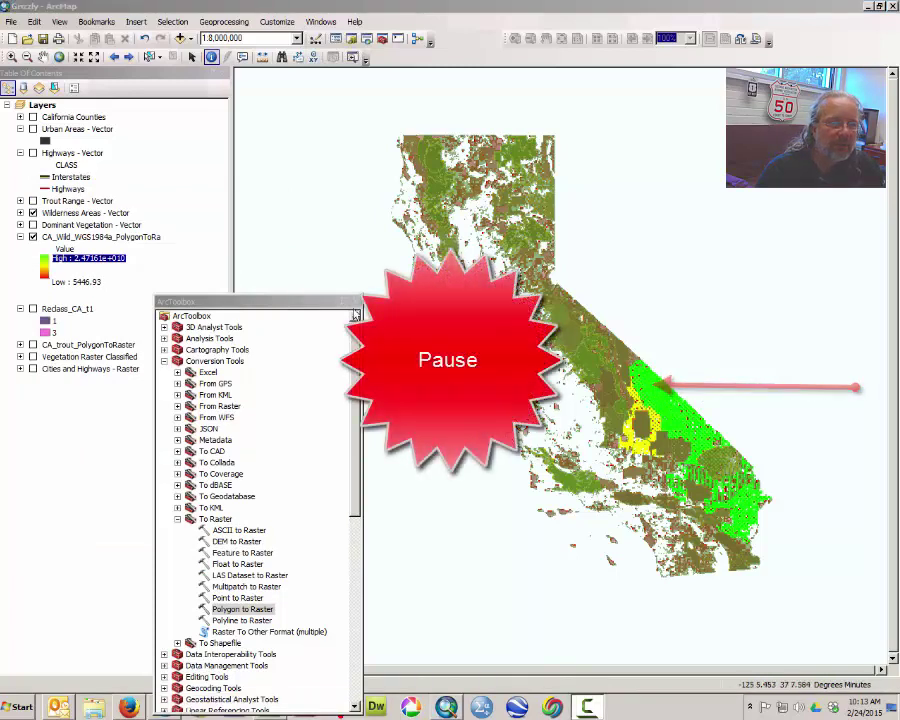
pyautogui.moveTo(291, 300); pyautogui.dragTo(348, 246)
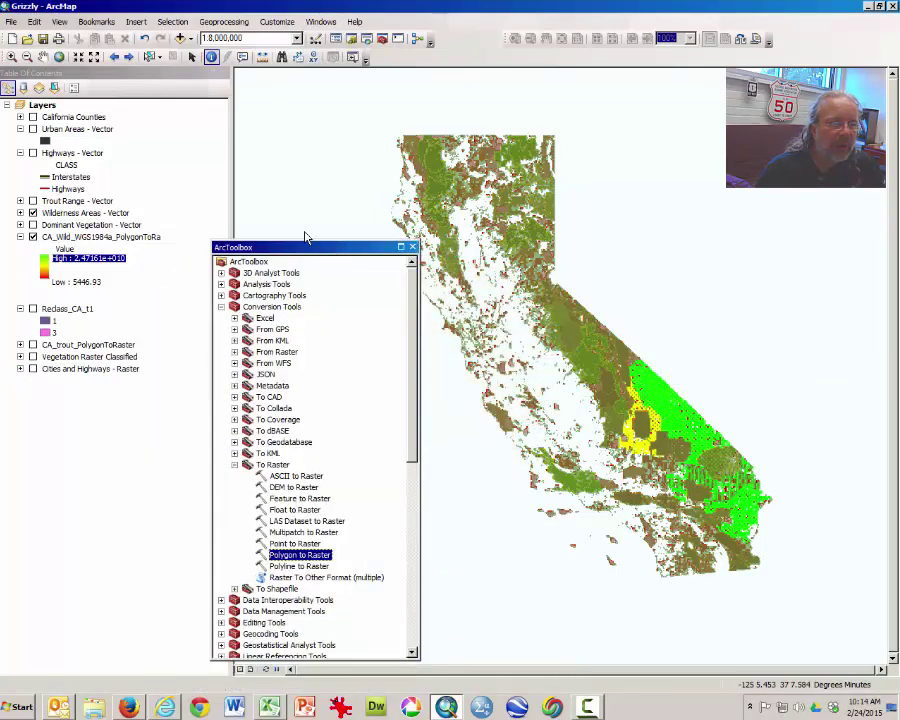
pyautogui.click(32, 213)
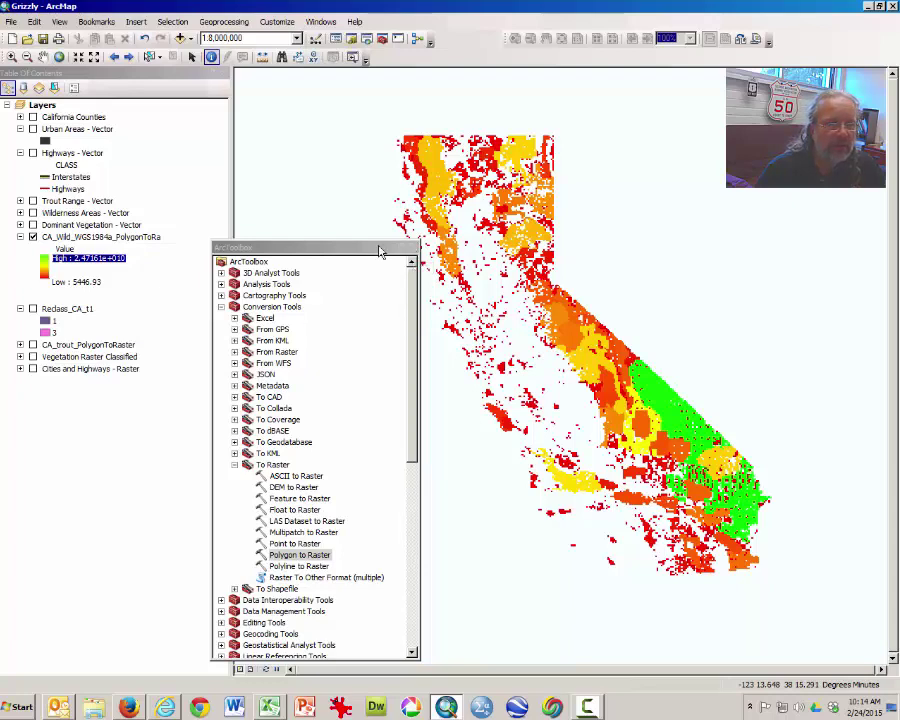
# Collapse the Conversion Tools and open the Reclassify tool from the Reclass toolset of the Spatial Analyst Tools.
pyautogui.moveTo(380, 250); pyautogui.dragTo(341, 201)
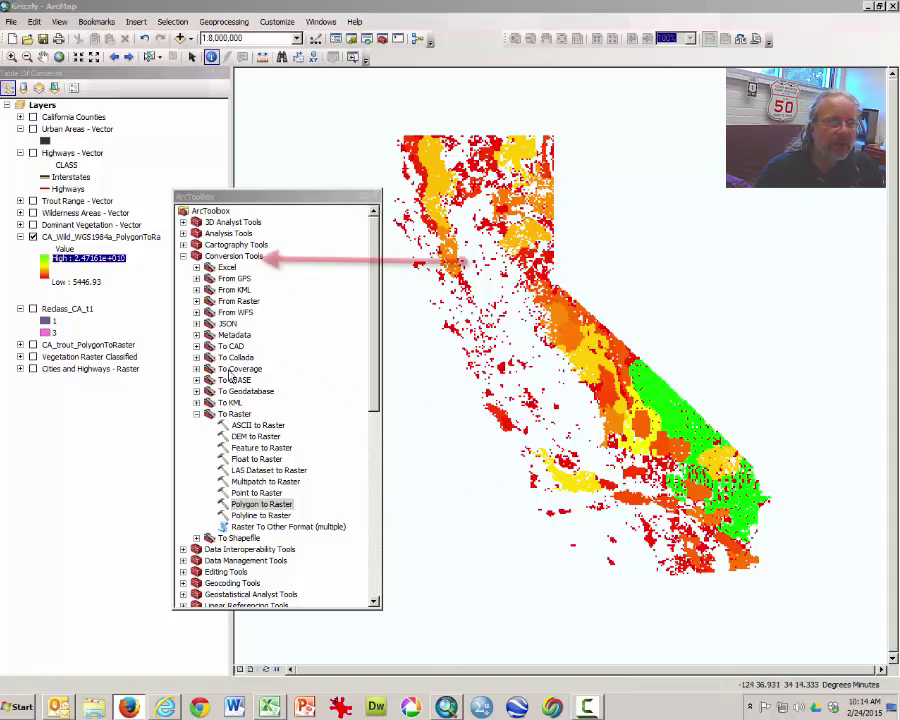
pyautogui.click(184, 257)
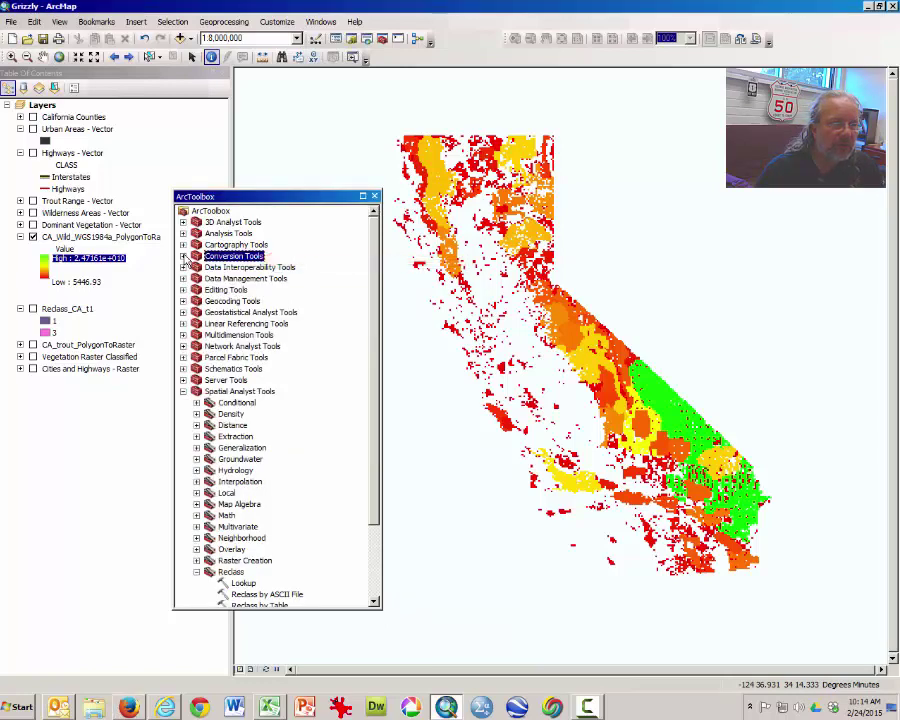
pyautogui.scroll(-2, 266, 419)
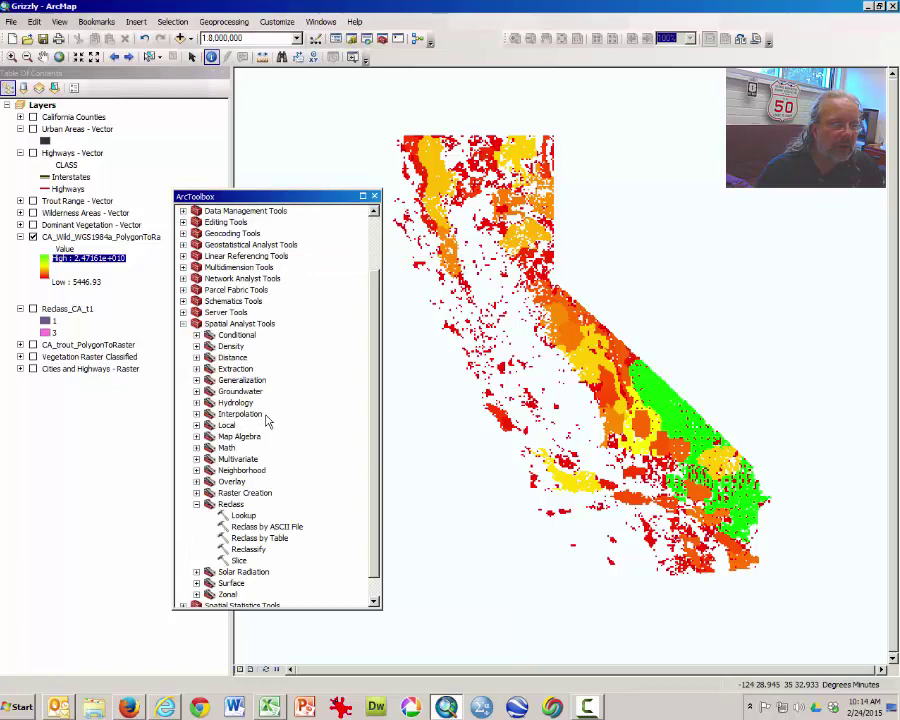
pyautogui.click(183, 324)
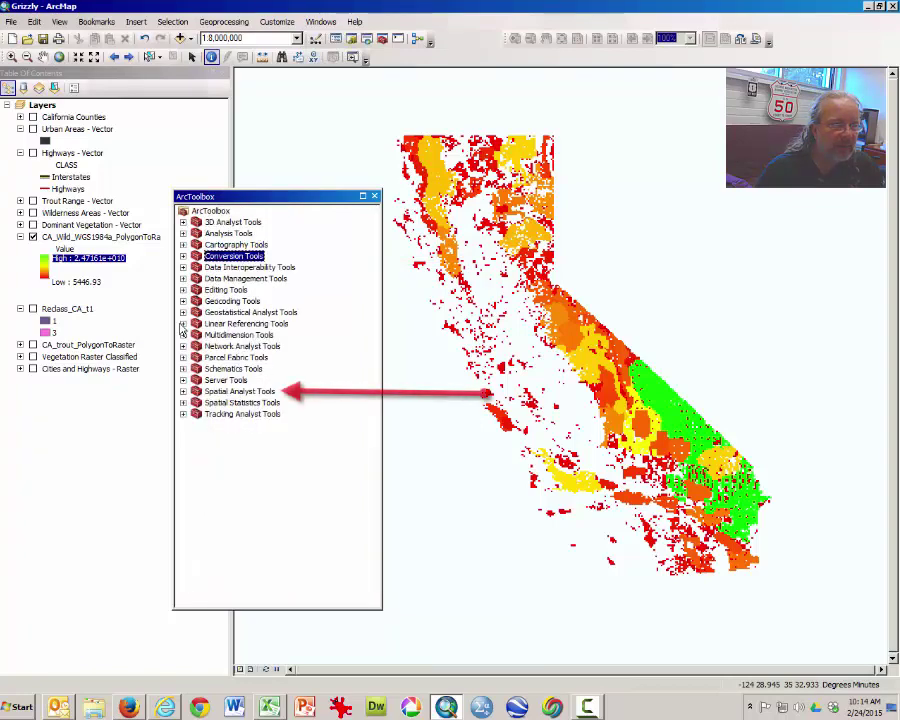
pyautogui.click(183, 391)
pyautogui.scroll(-1, 275, 381)
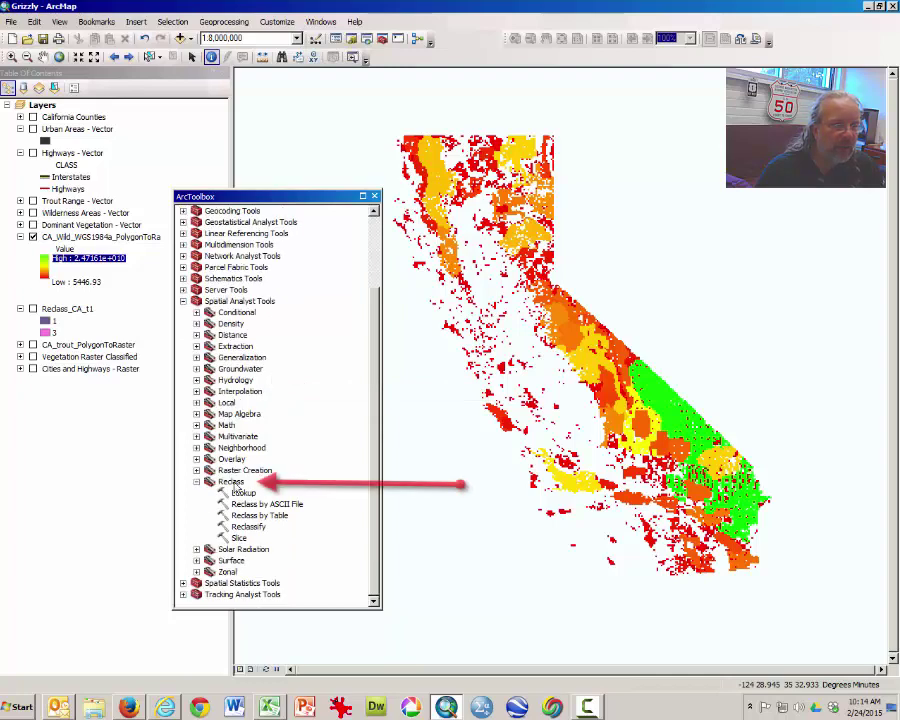
pyautogui.click(231, 482)
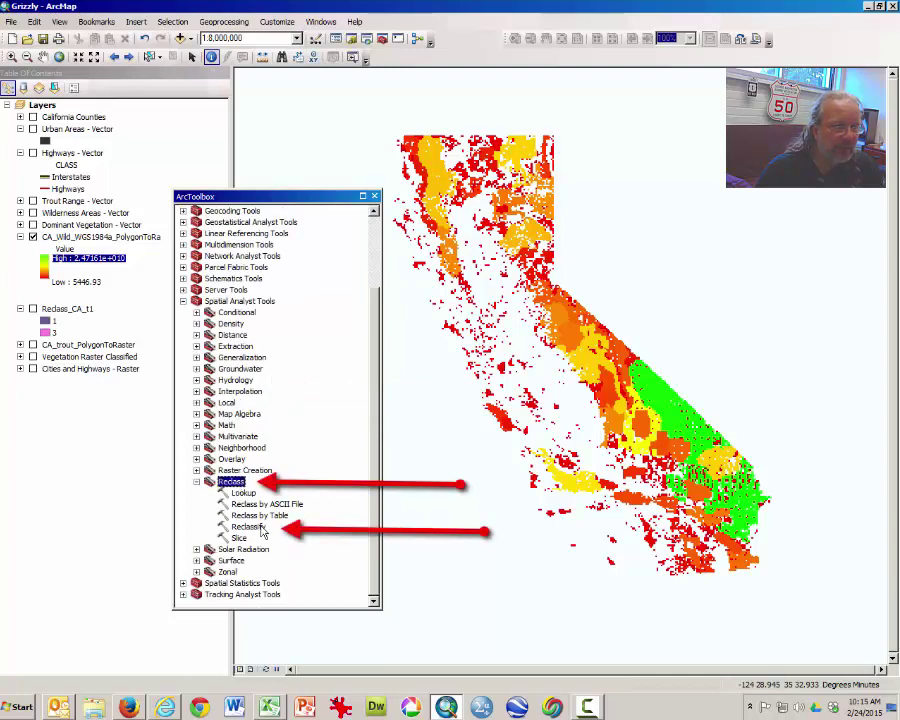
pyautogui.click(258, 528)
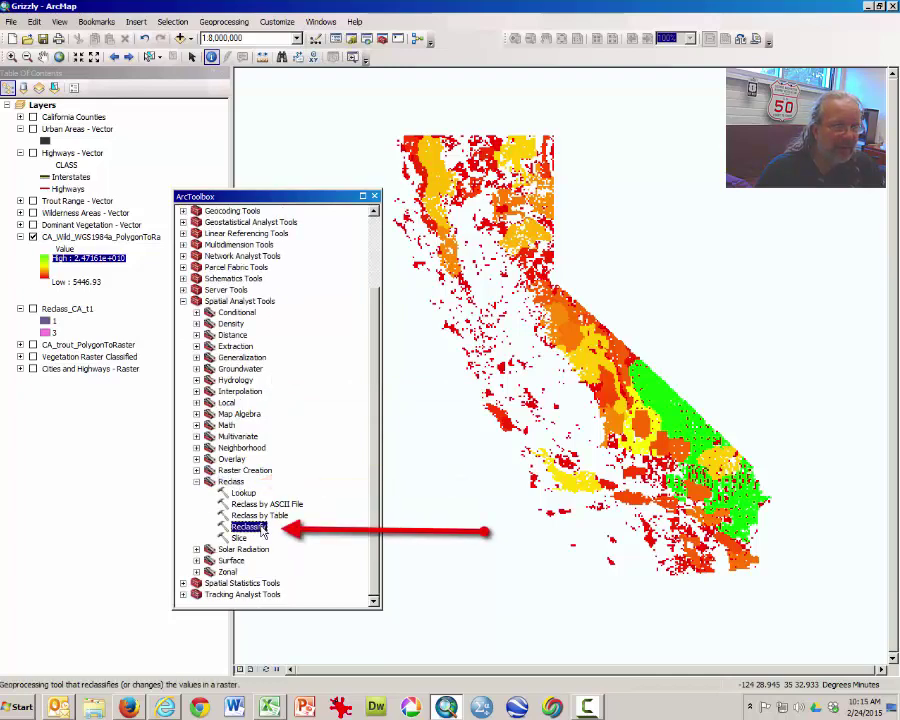
pyautogui.doubleClick(258, 528)
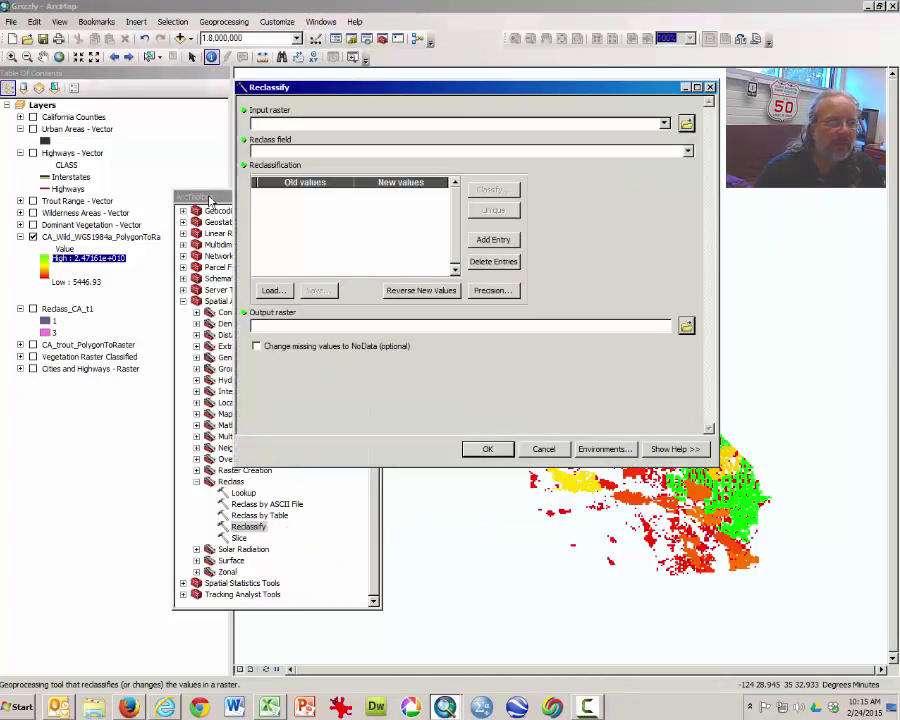
# Close the toolbox window and choose CA_Wild_WGS1984a_PolygonToRa as the input raster to reclassify.
pyautogui.moveTo(210, 200); pyautogui.dragTo(152, 226)
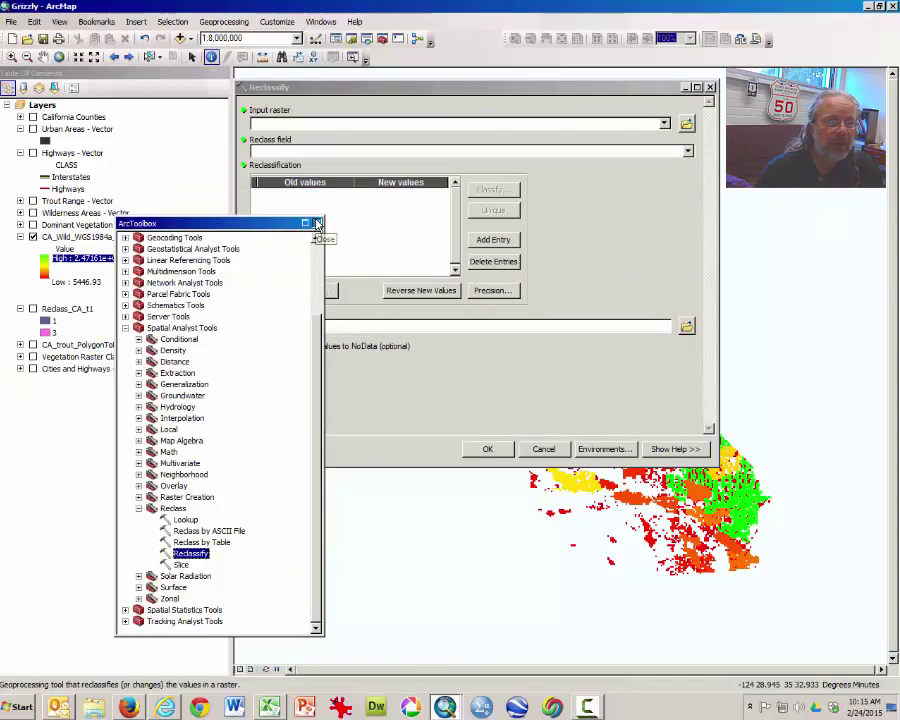
pyautogui.click(316, 224)
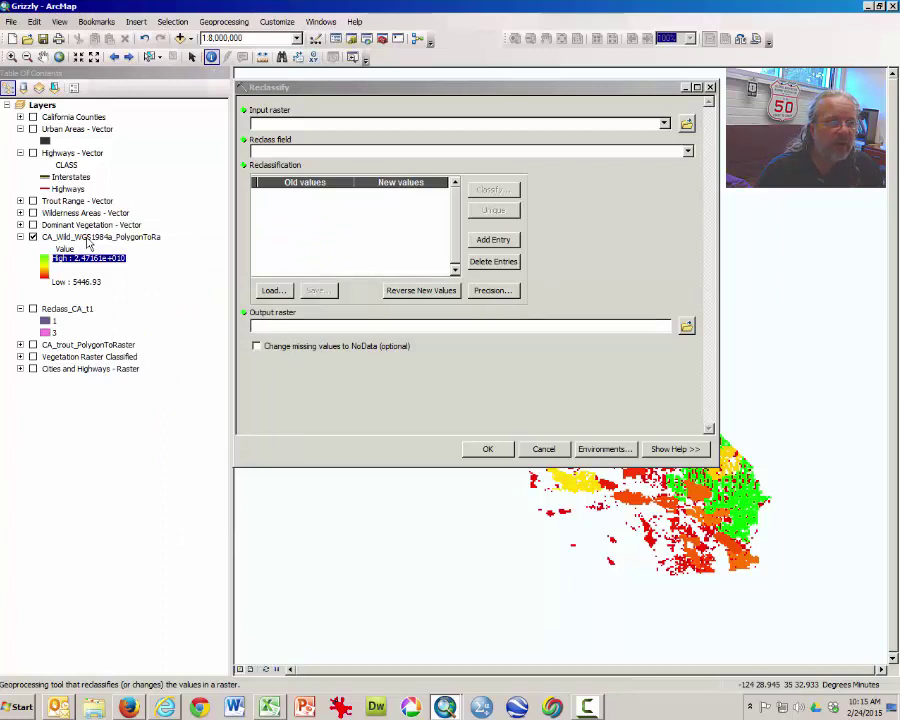
pyautogui.click(664, 123)
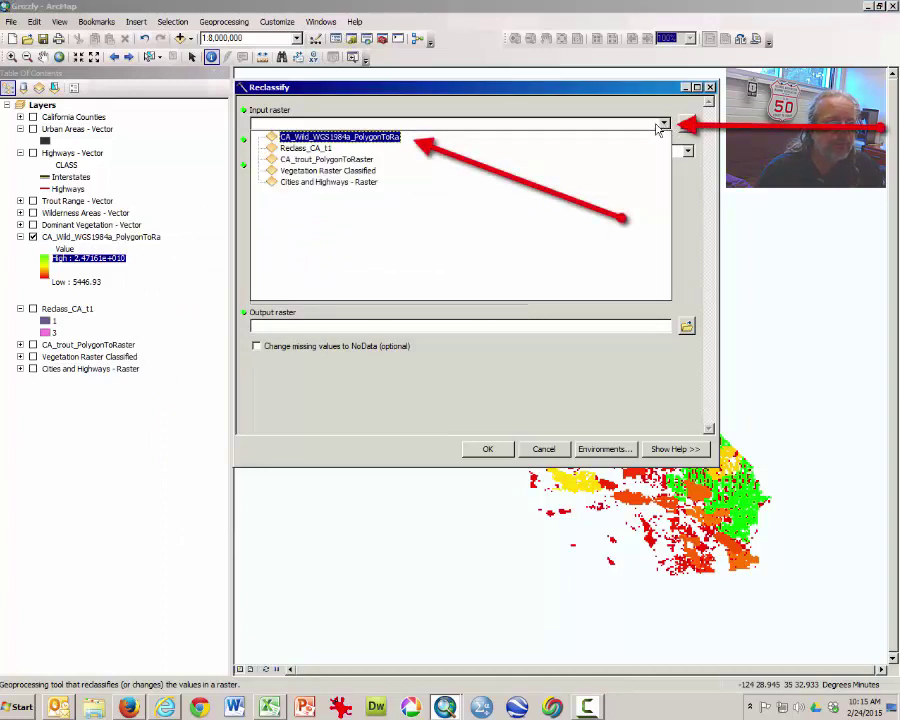
pyautogui.click(368, 140)
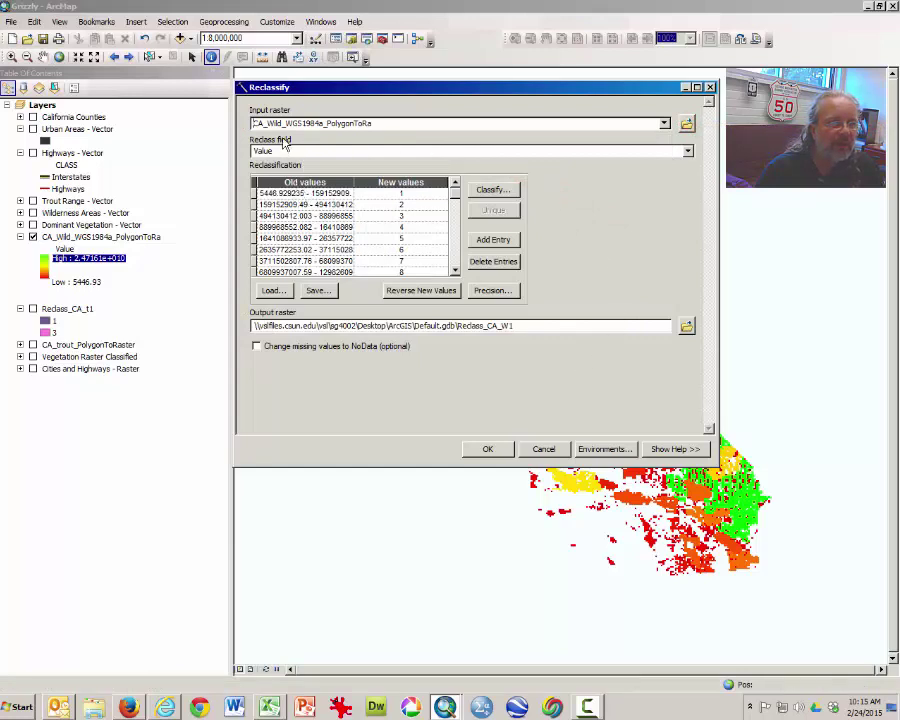
# Classify the wilderness raster's values into 4 classes and set the first break value to 650000000.
pyautogui.click(499, 192)
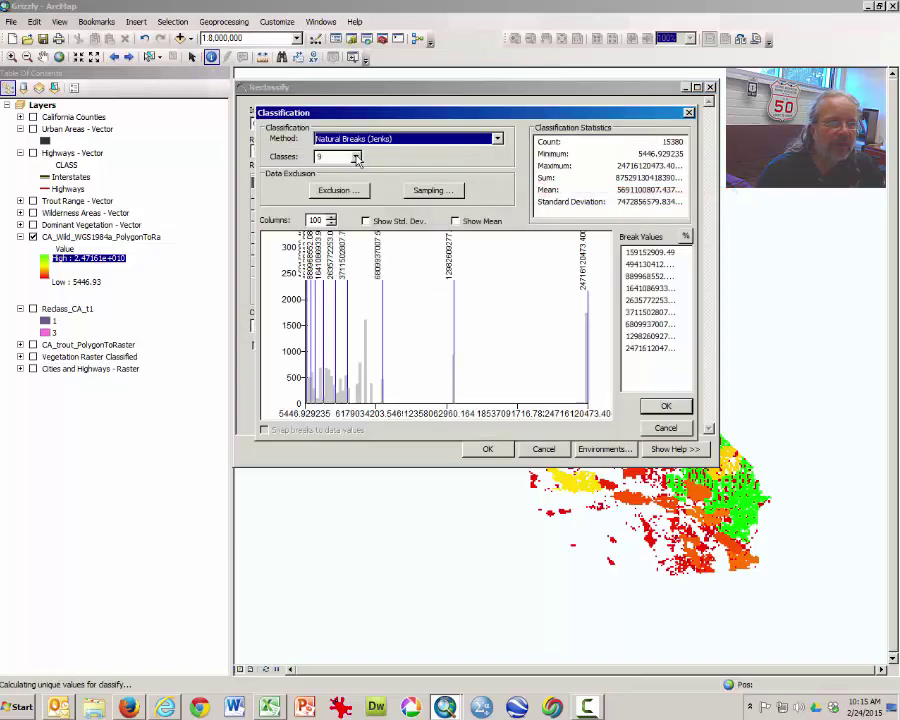
pyautogui.click(356, 158)
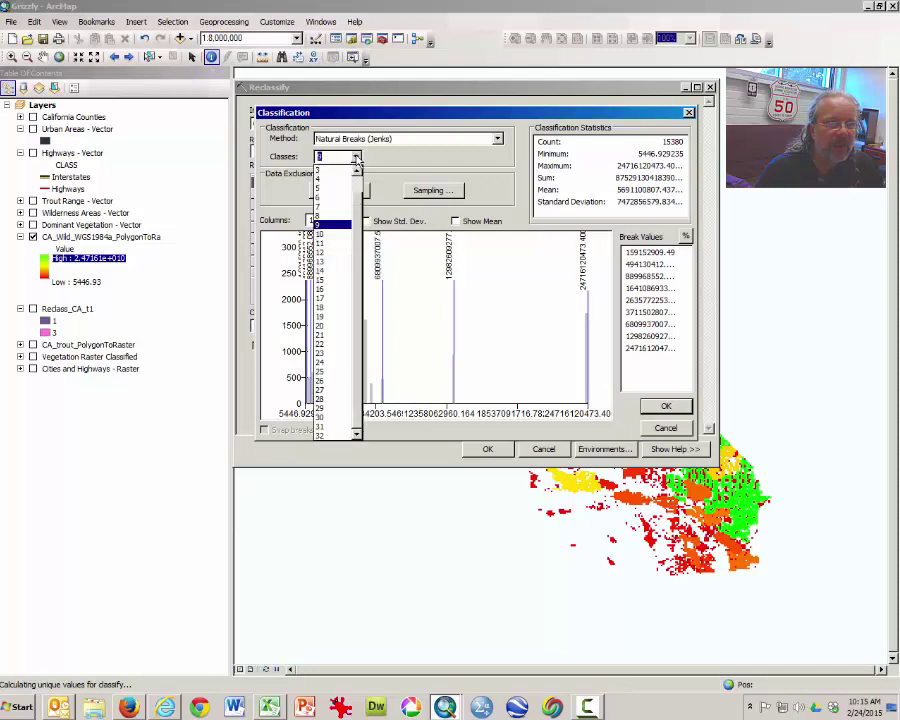
pyautogui.click(341, 180)
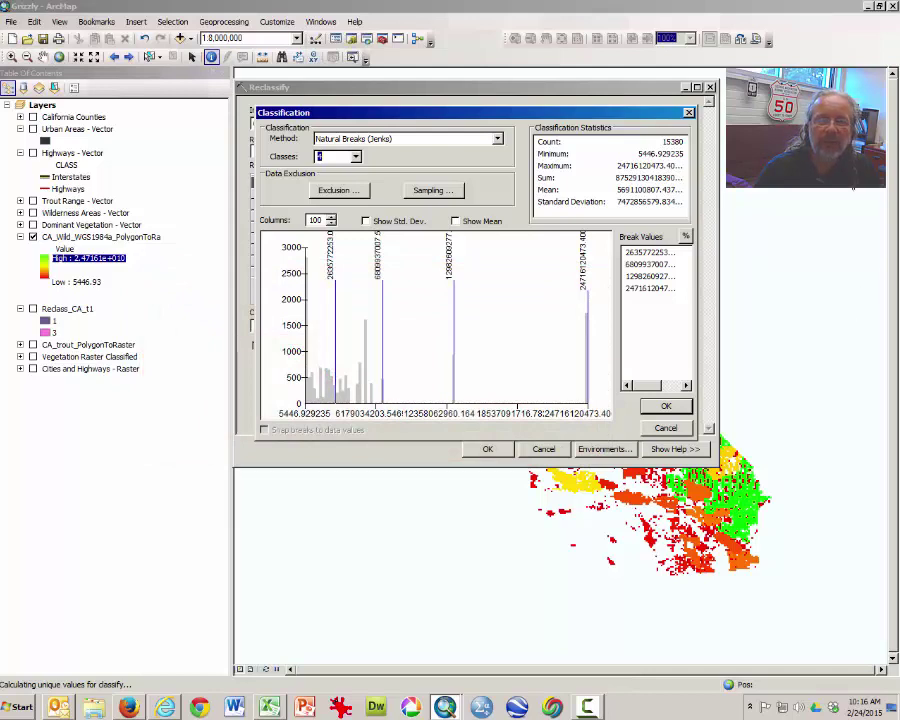
pyautogui.click(638, 253)
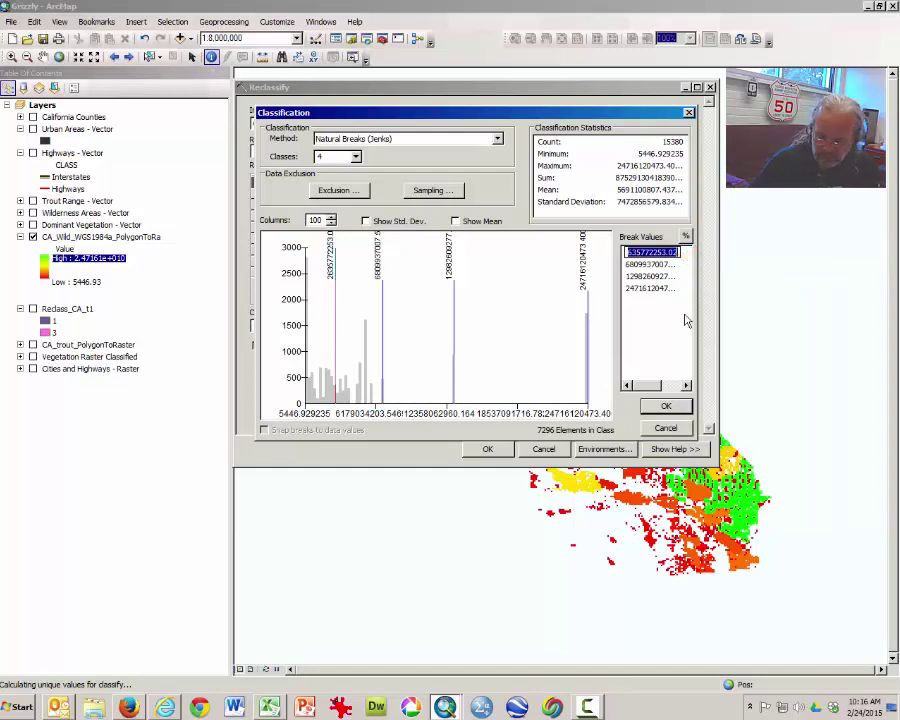
pyautogui.write('6500000000')
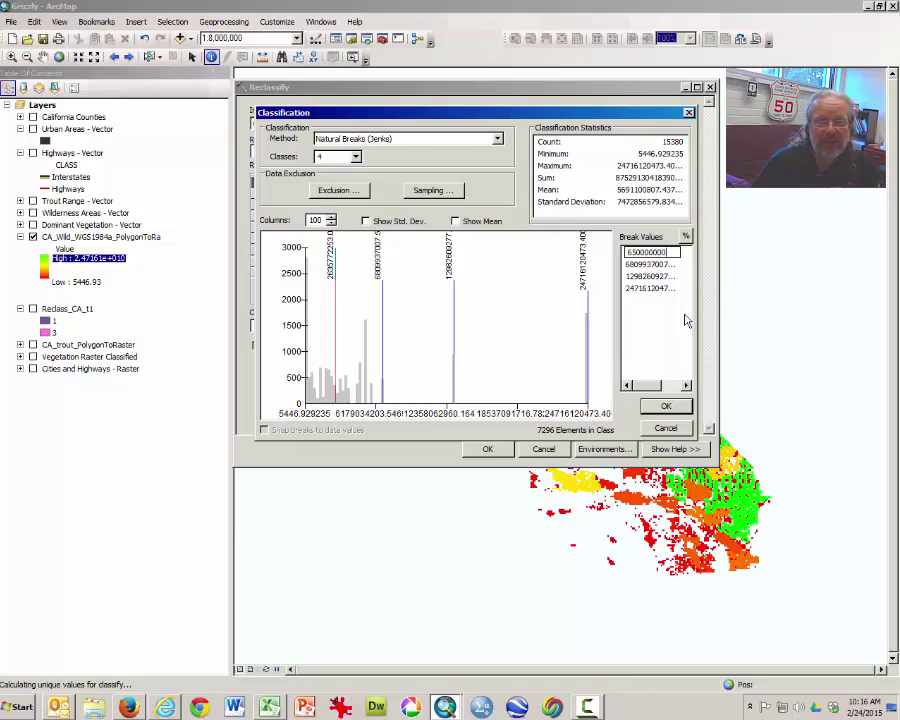
pyautogui.press('Return')
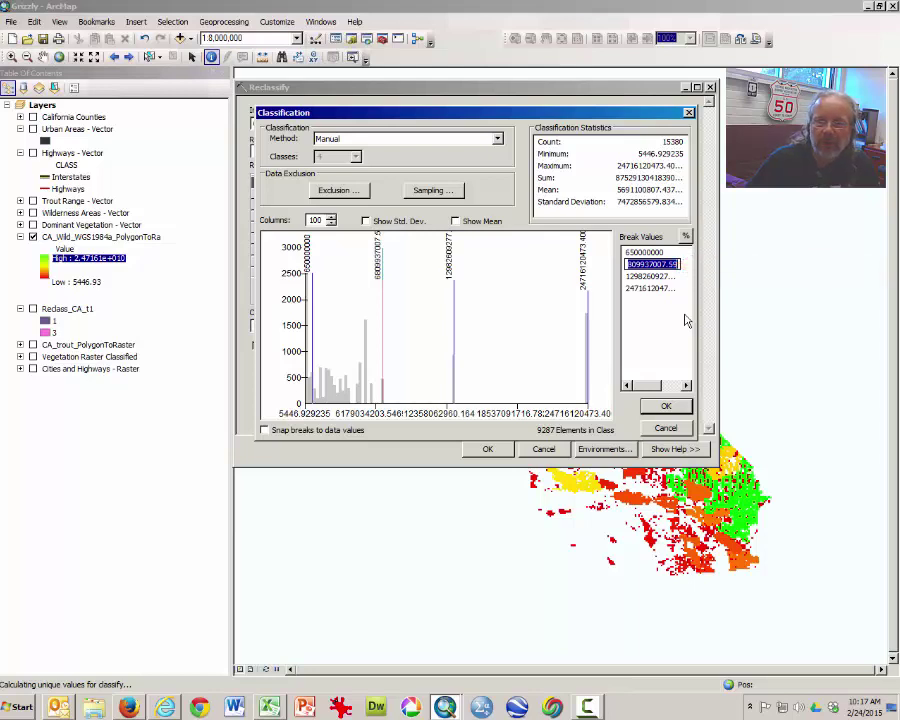
pyautogui.write('130')
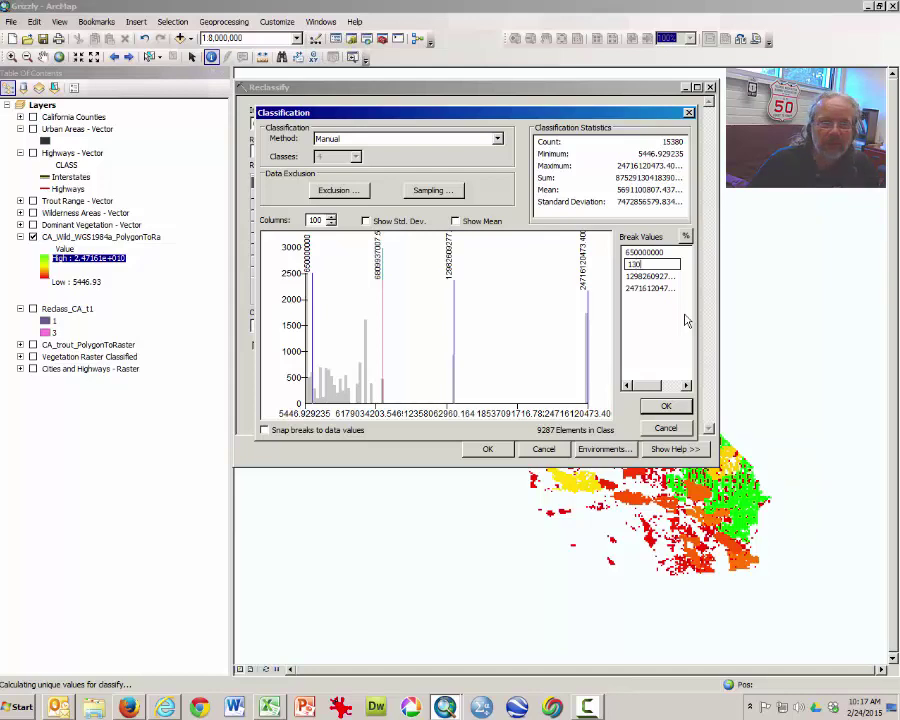
pyautogui.write('000000')
pyautogui.press('Return')
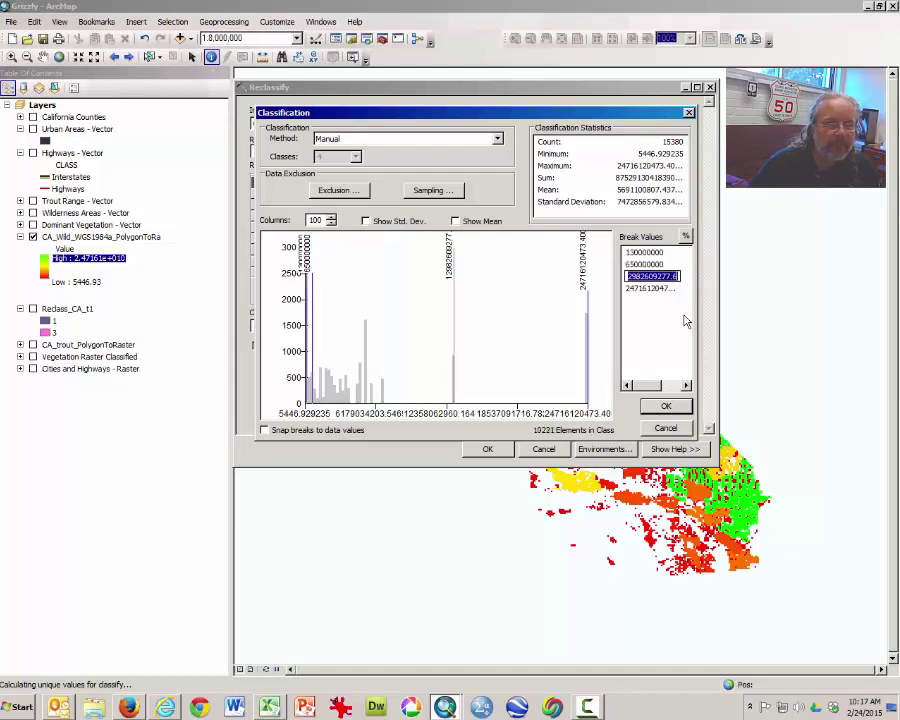
pyautogui.click(651, 252)
pyautogui.click(678, 257)
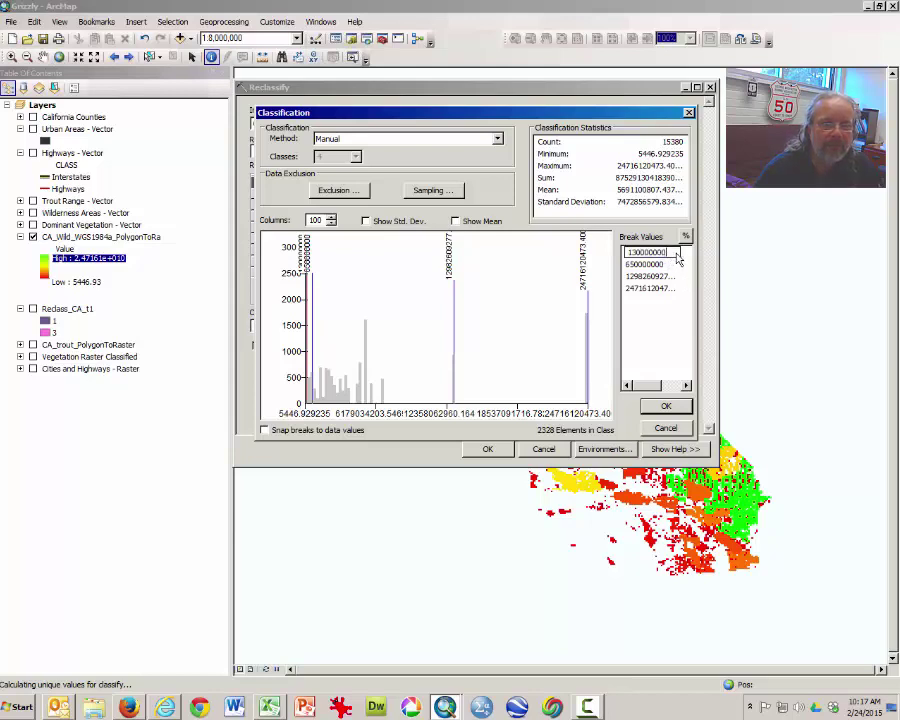
pyautogui.press('Return')
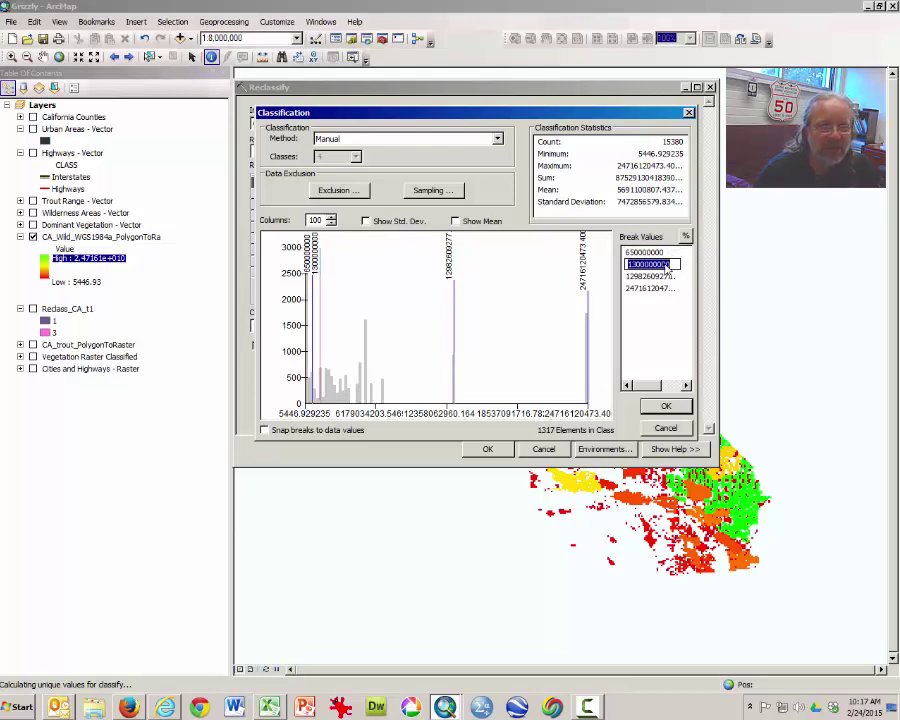
pyautogui.click(650, 277)
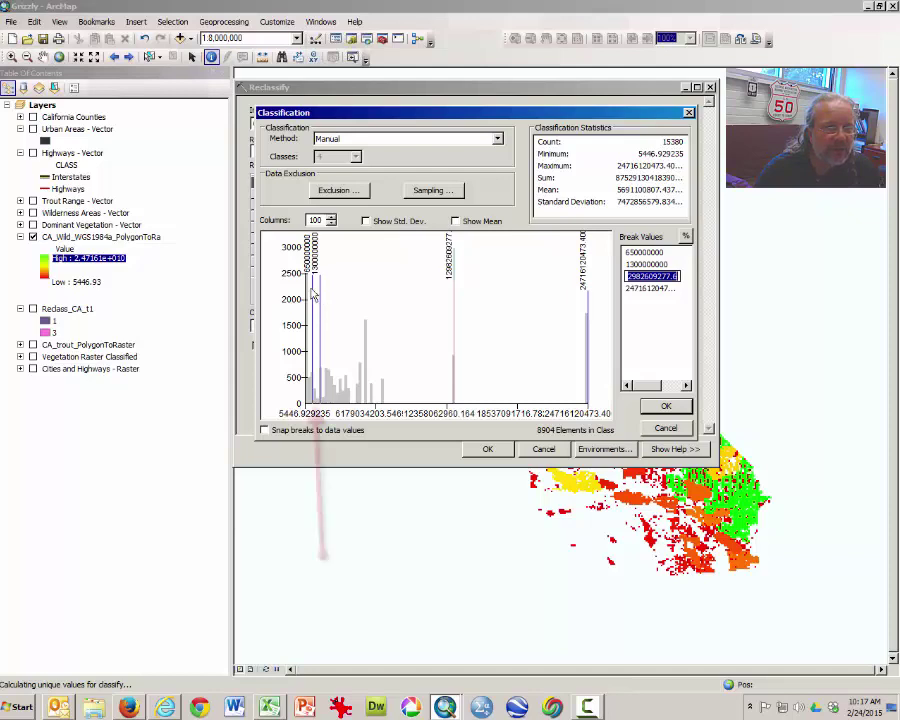
pyautogui.click(652, 276)
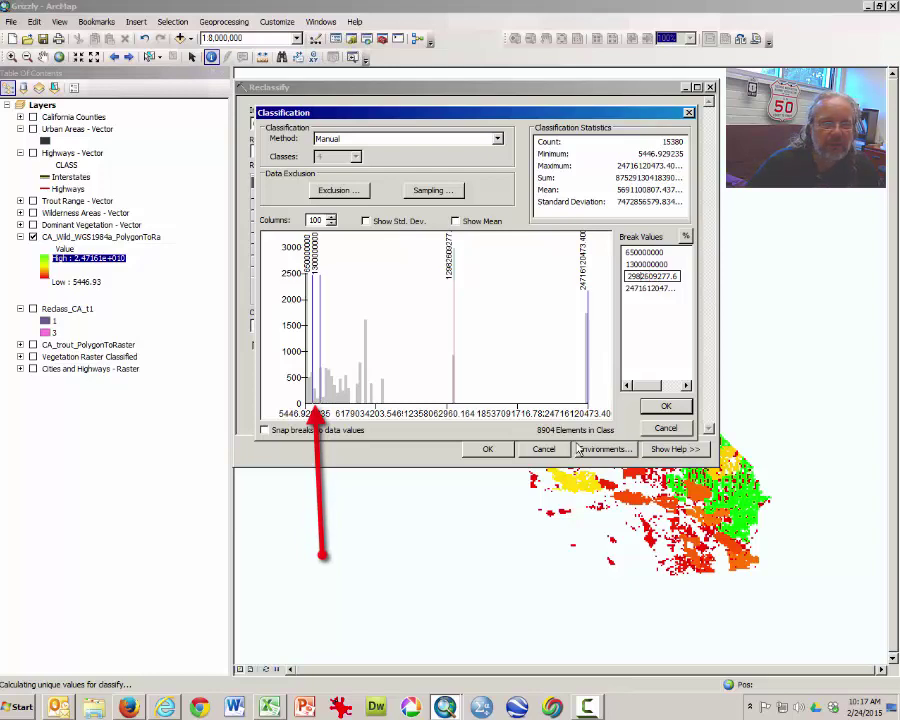
pyautogui.hotkey('ctrl', 'a')
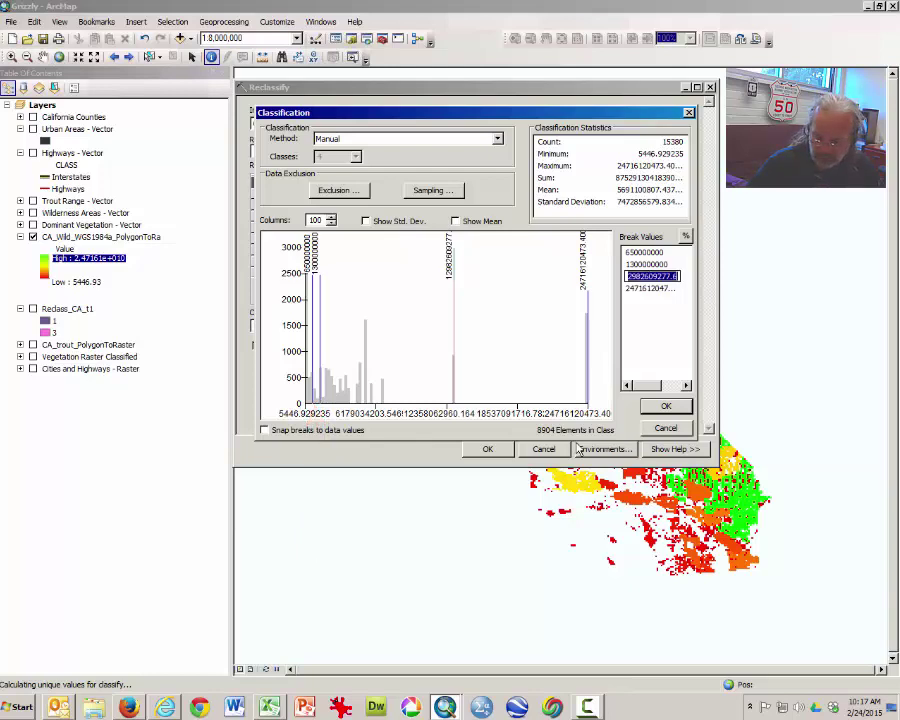
pyautogui.write('200')
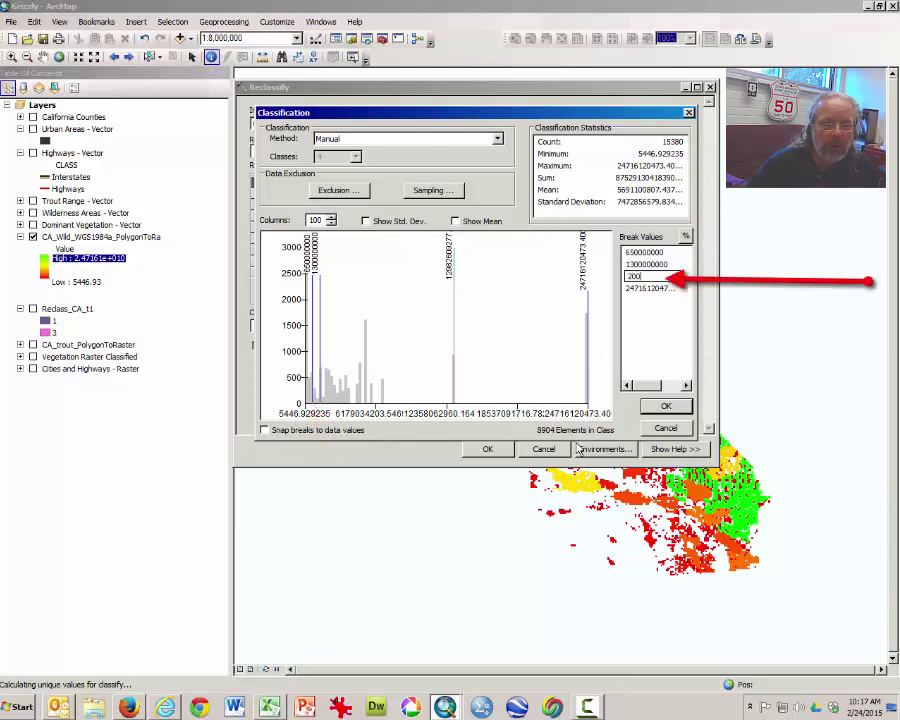
pyautogui.write('0000000')
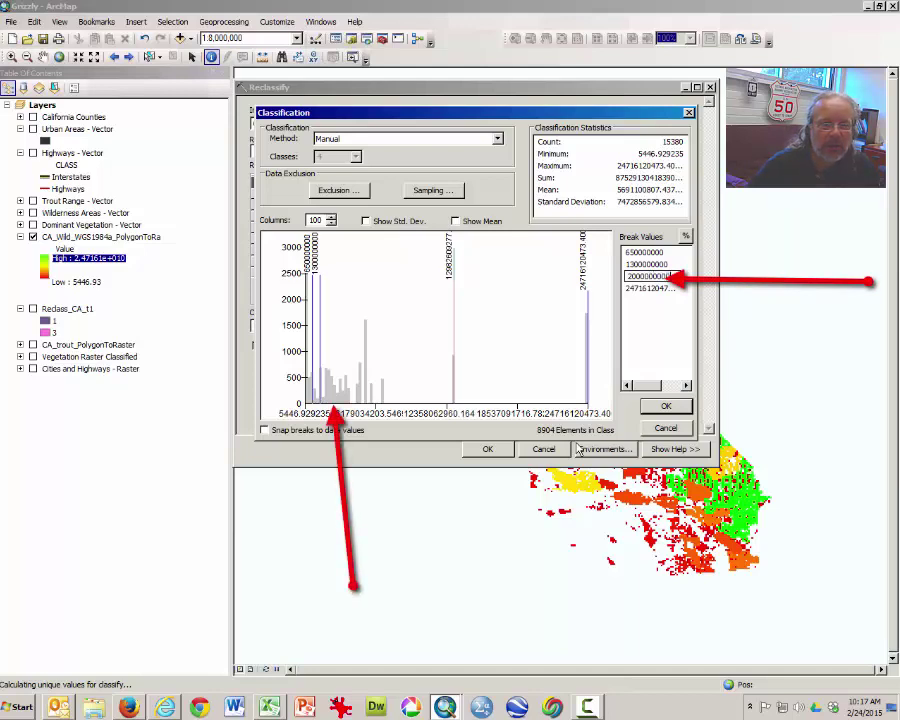
pyautogui.click(682, 328)
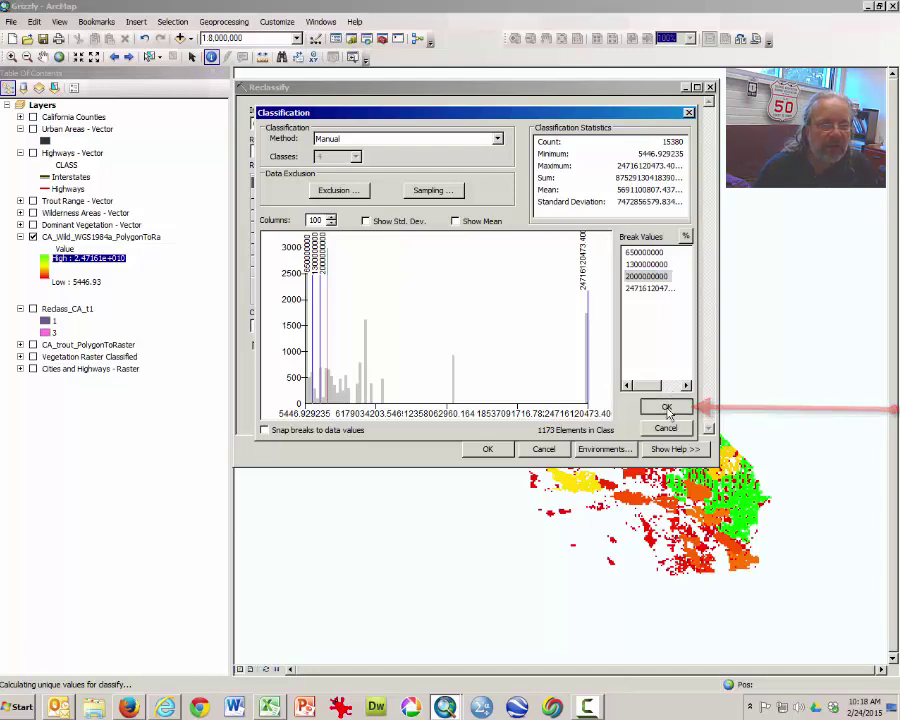
pyautogui.click(667, 409)
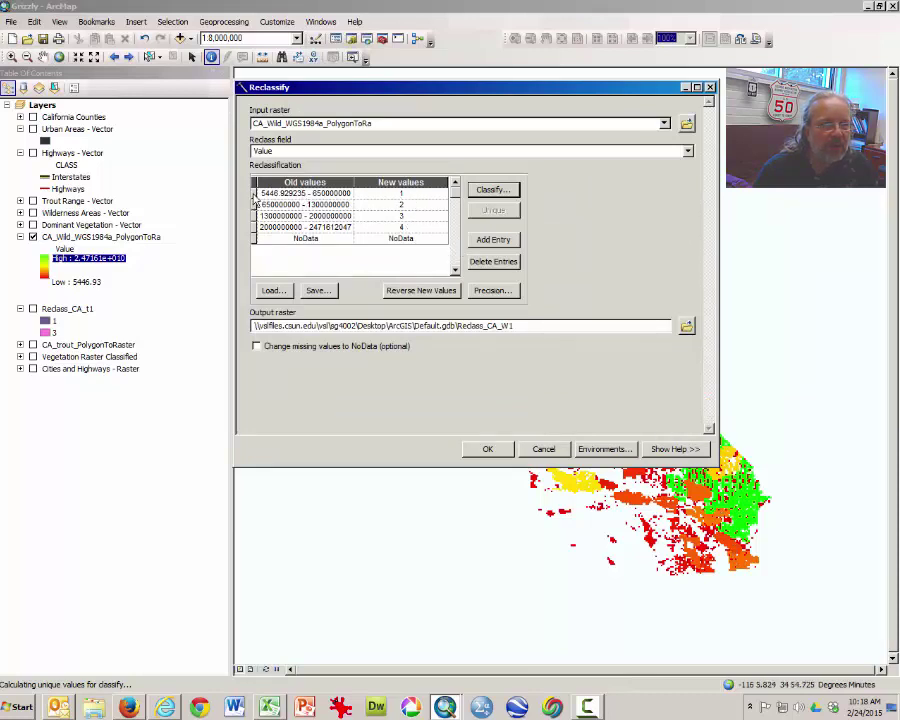
# Check the four old-value ranges against new values 1 to 4 and run the wilderness reclassification.
pyautogui.click(253, 196)
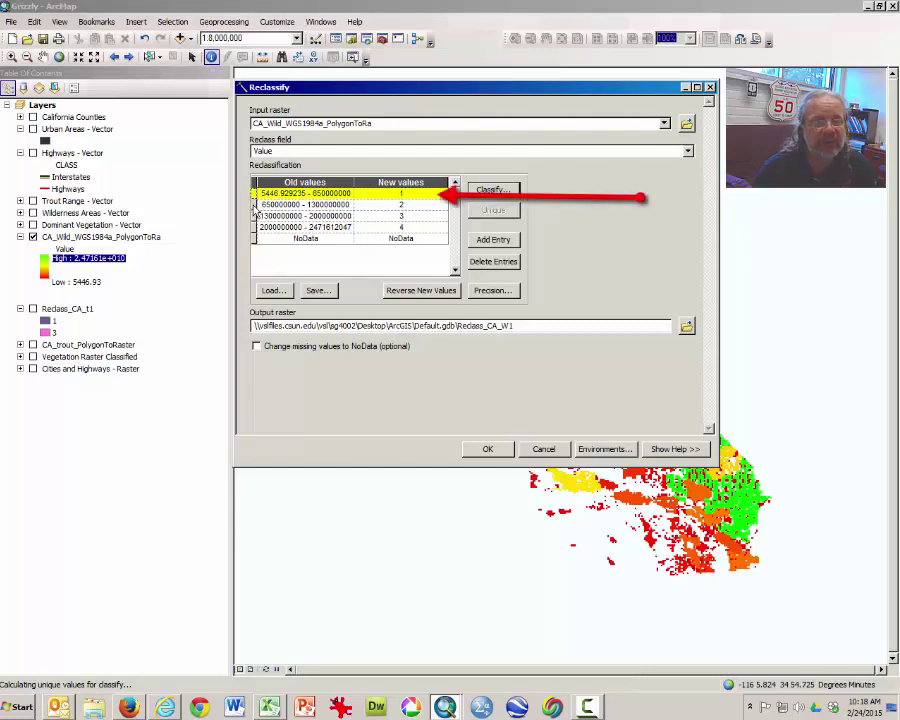
pyautogui.click(254, 206)
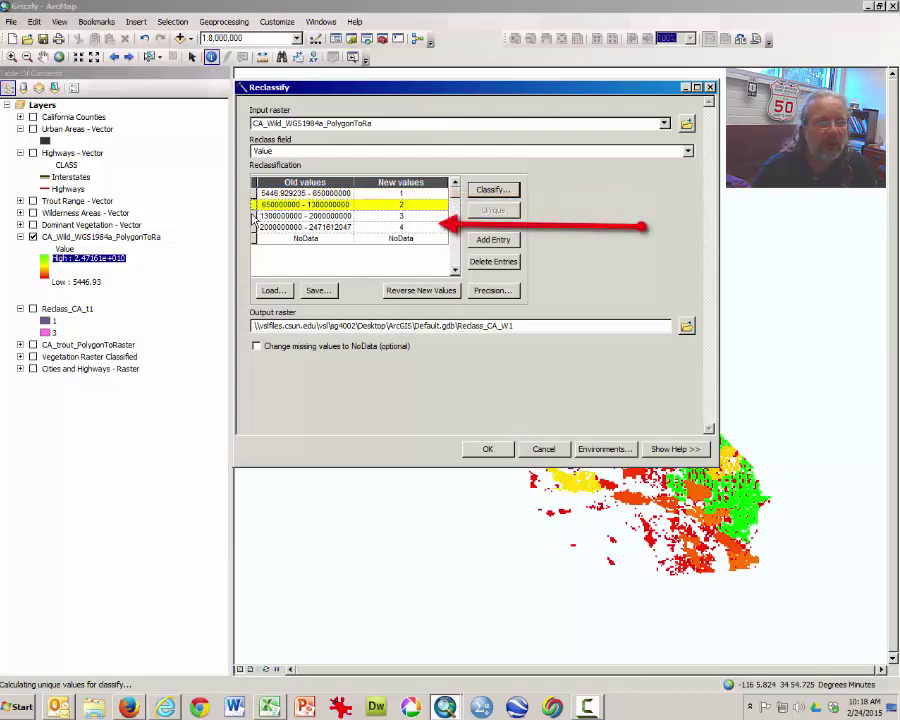
pyautogui.click(254, 217)
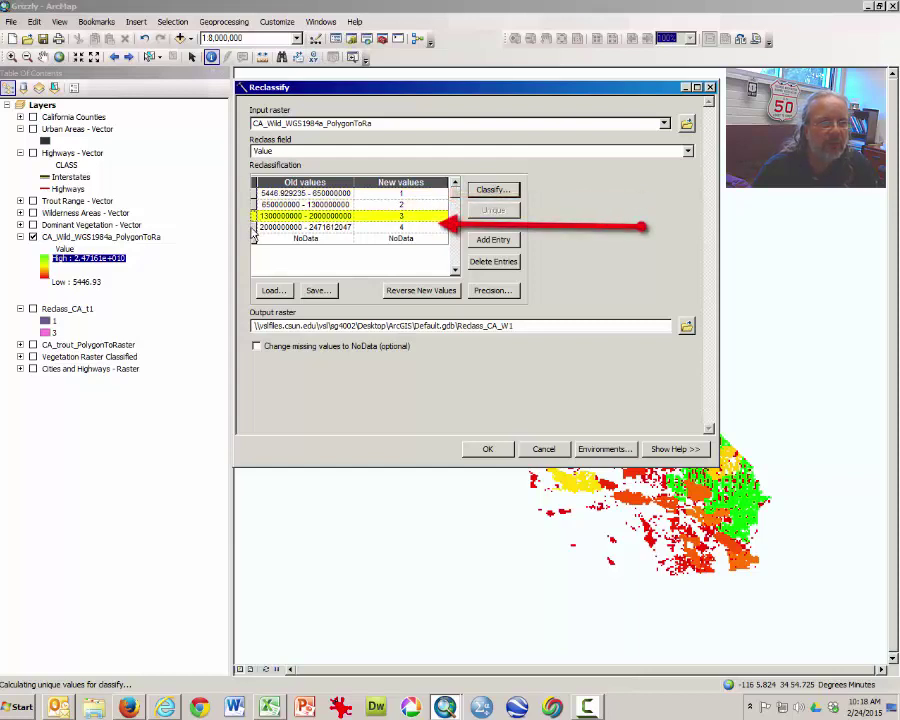
pyautogui.click(254, 227)
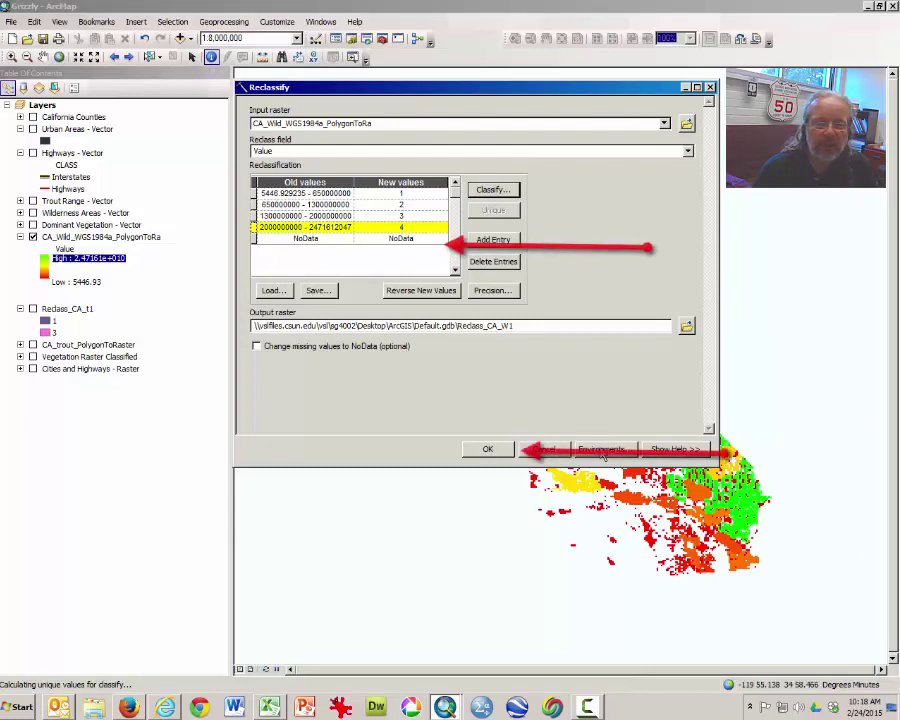
pyautogui.click(485, 451)
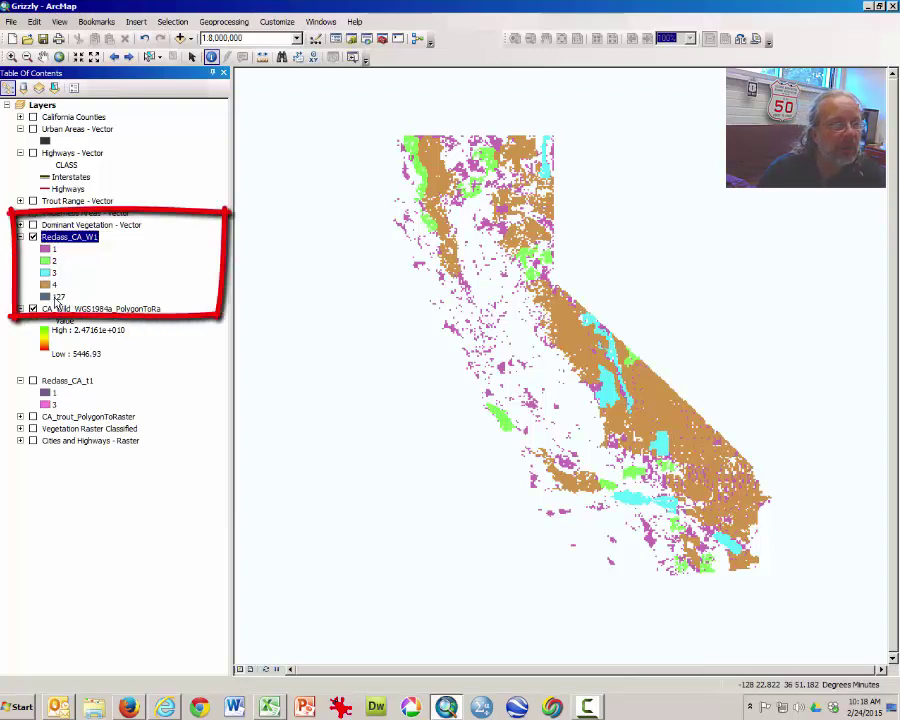
# Change the symbology of the Reclass_CA_W1 layer to the red-yellow-green-blue color scheme.
pyautogui.click(59, 297)
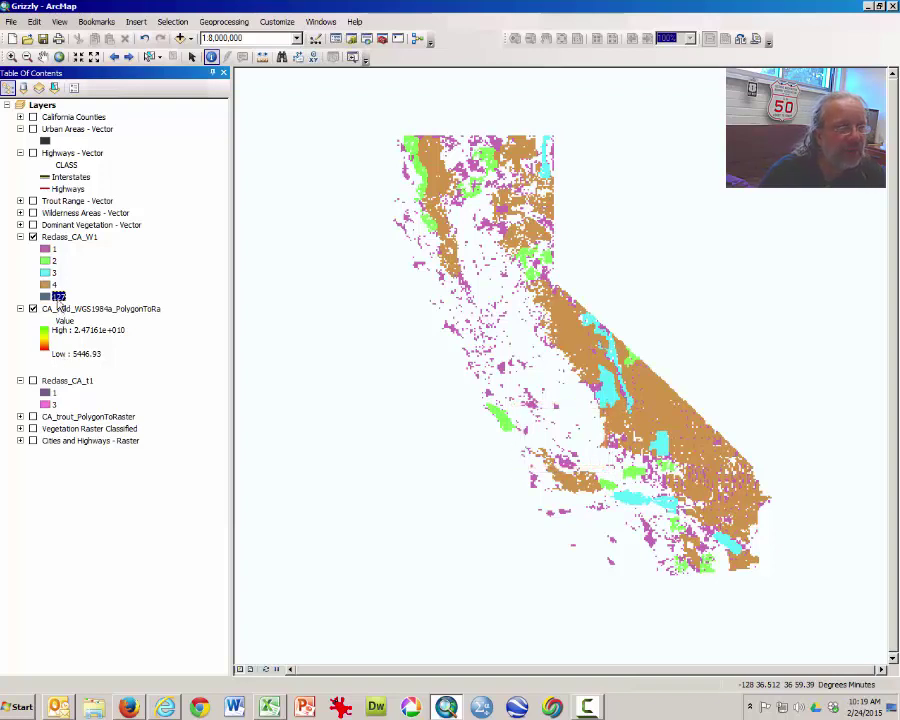
pyautogui.click(76, 241)
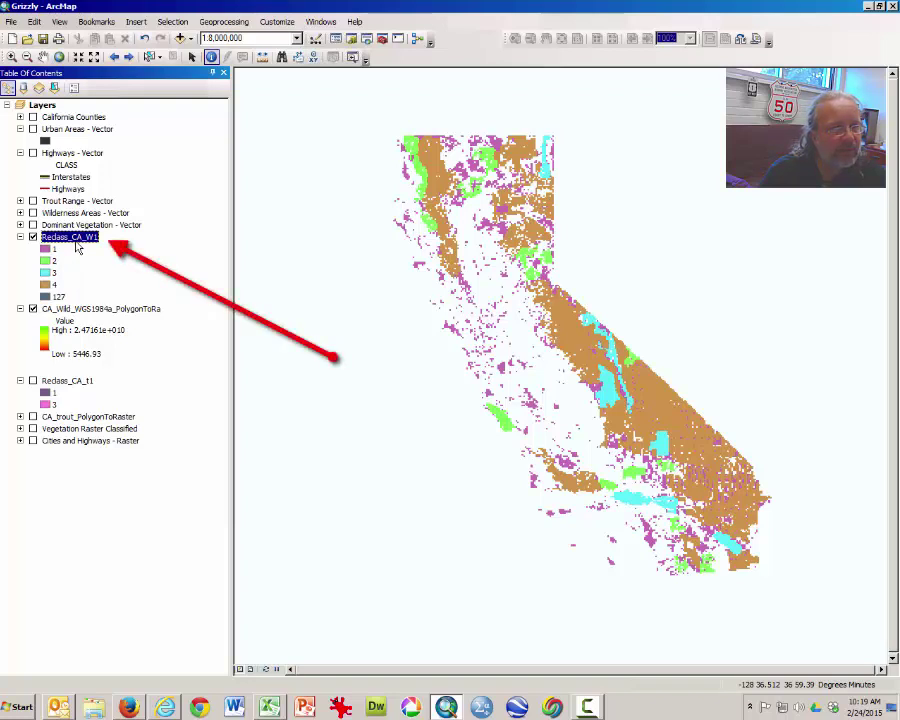
pyautogui.doubleClick(76, 241)
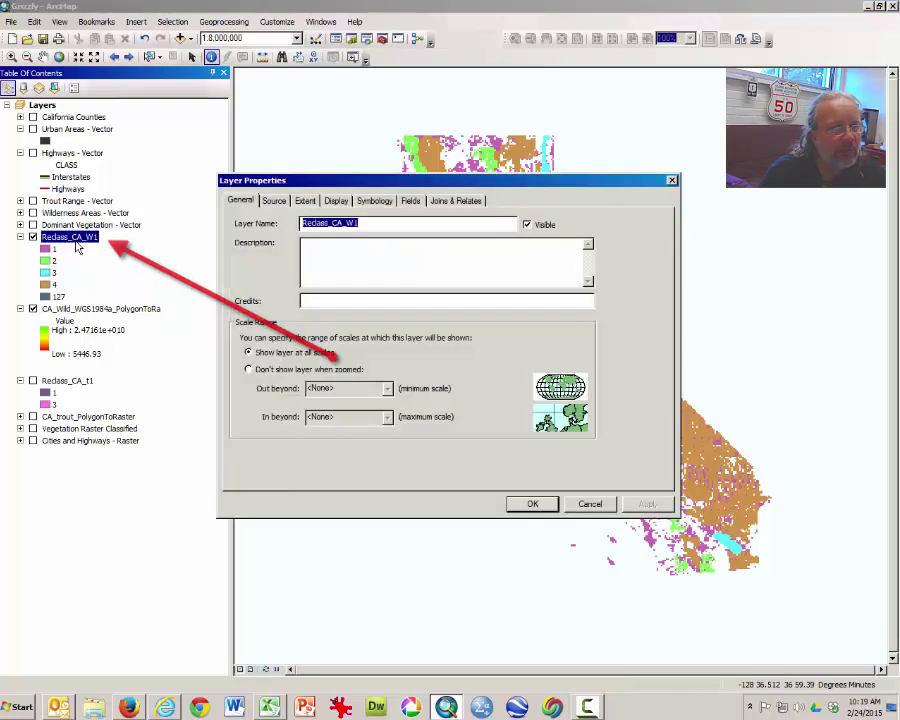
pyautogui.click(378, 203)
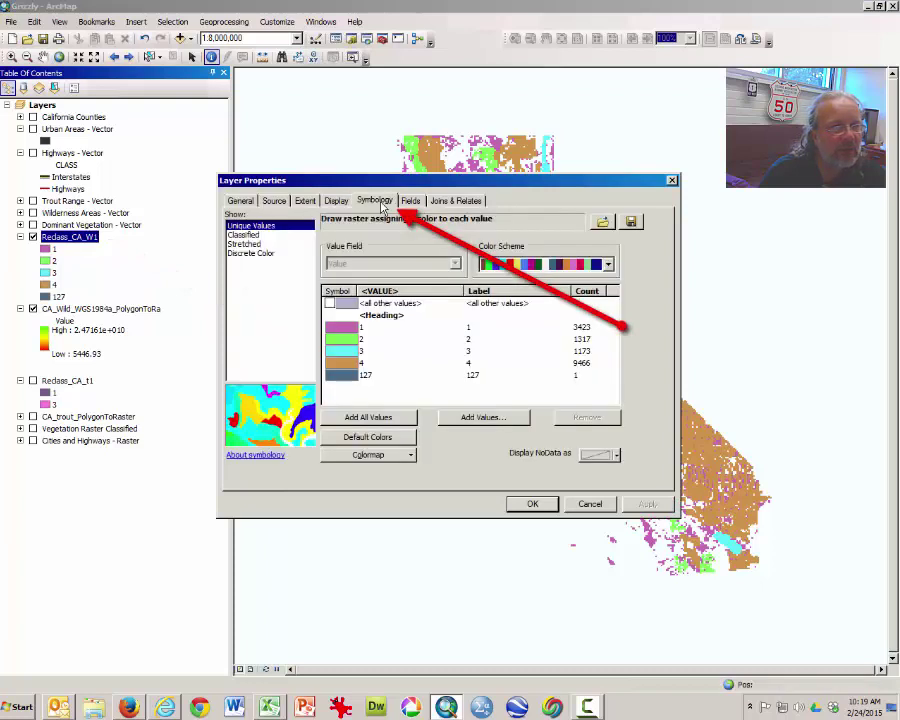
pyautogui.click(607, 266)
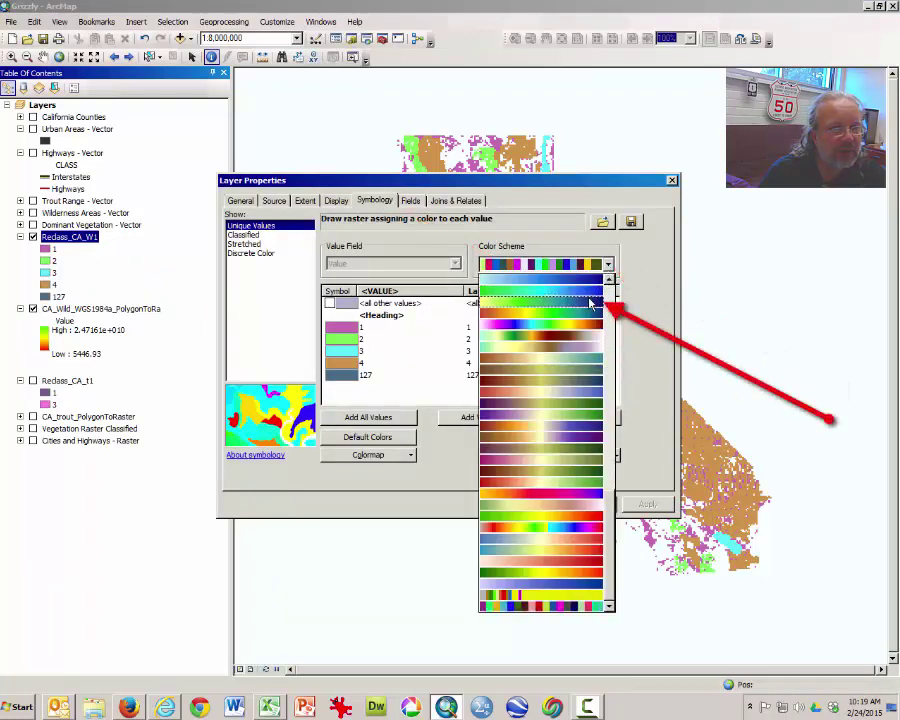
pyautogui.click(593, 304)
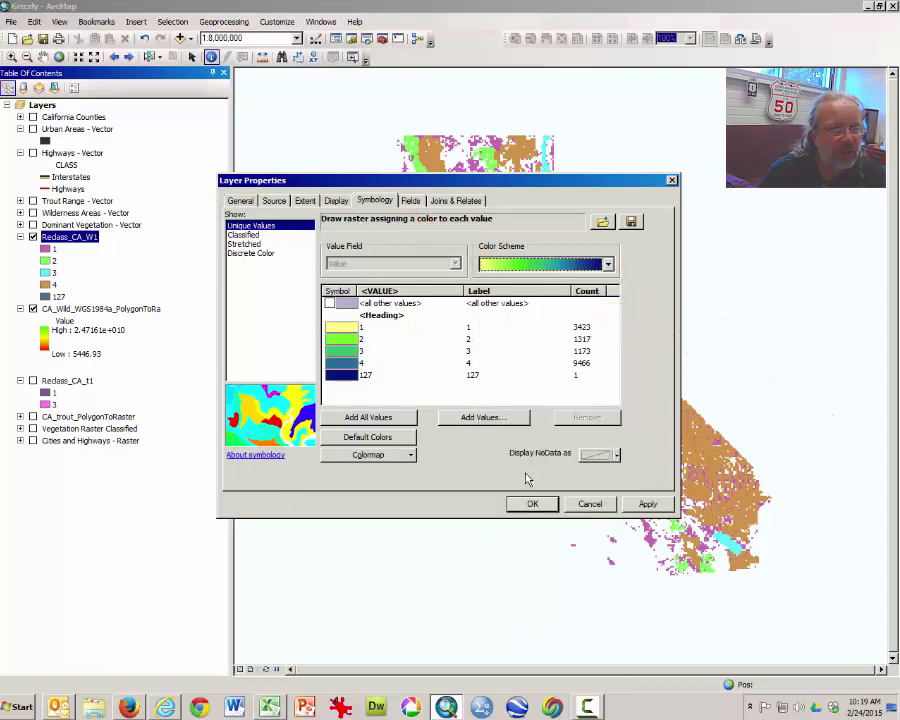
pyautogui.click(607, 265)
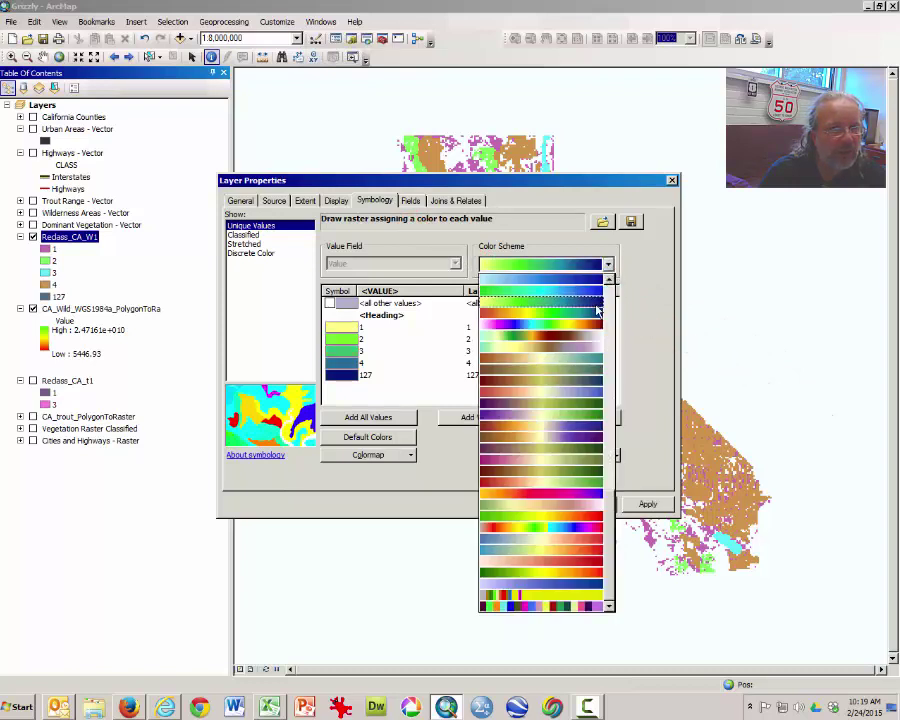
pyautogui.click(597, 314)
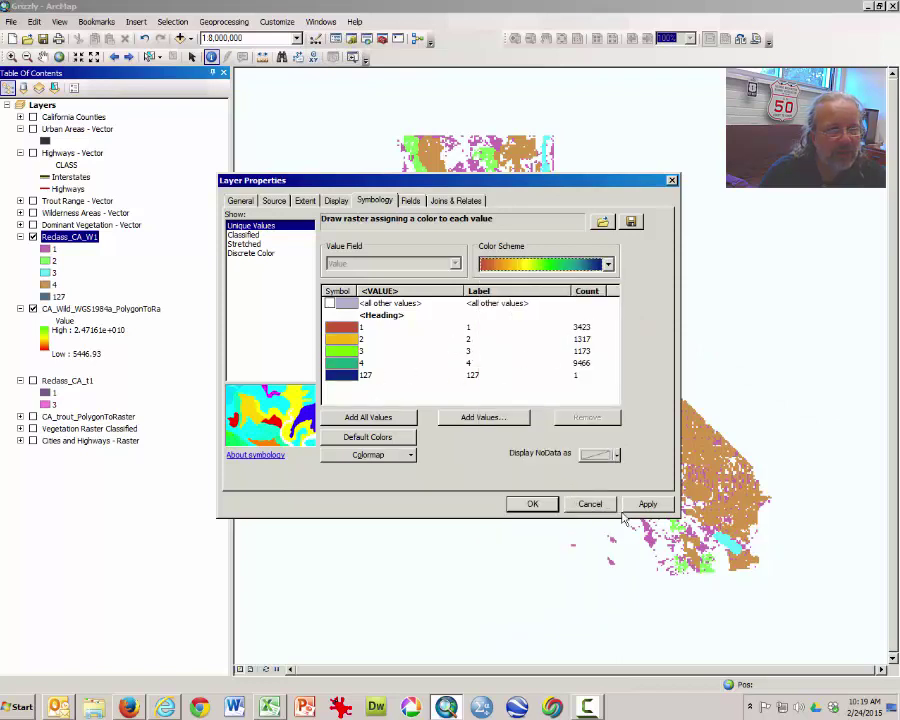
# Remove value 127 from the Reclass_CA_W1 symbology, apply the changes, and hide the CA_Wild_WGS1984a_PolygonToRa layer.
pyautogui.click(419, 377)
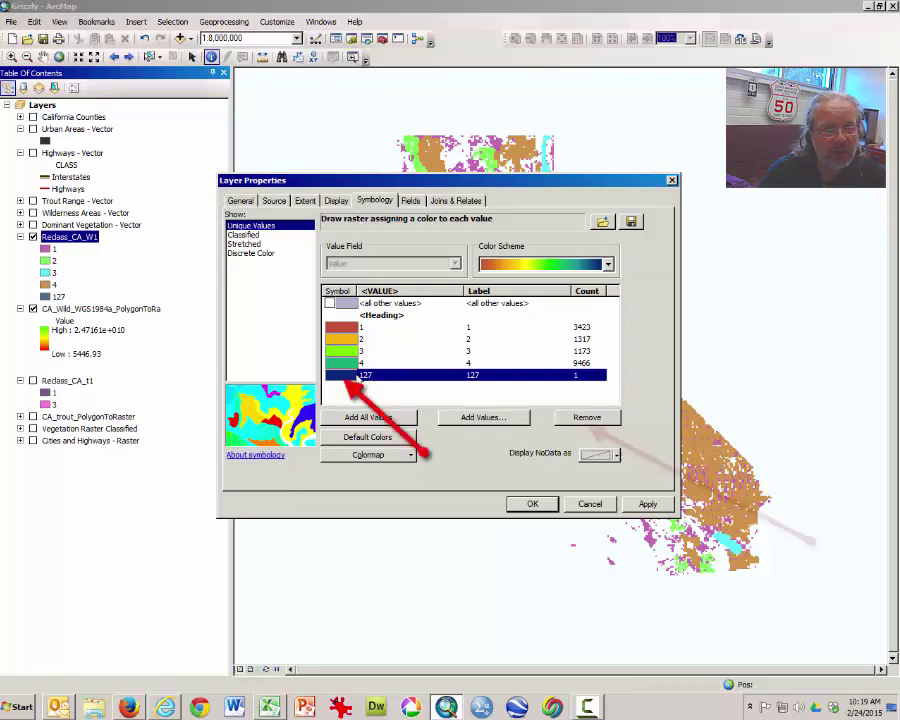
pyautogui.click(594, 418)
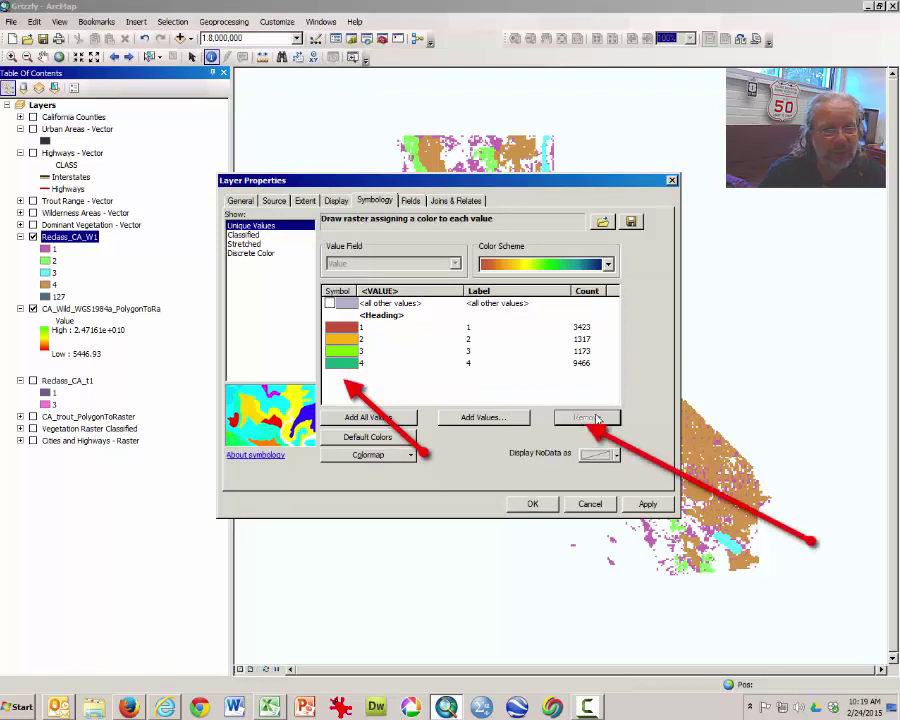
pyautogui.click(647, 505)
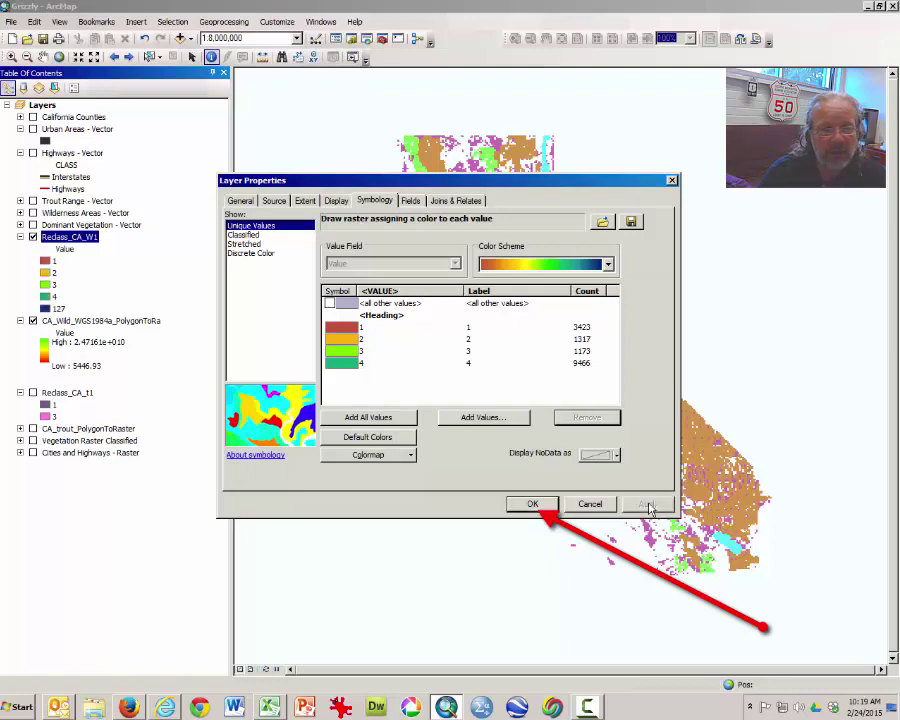
pyautogui.click(536, 504)
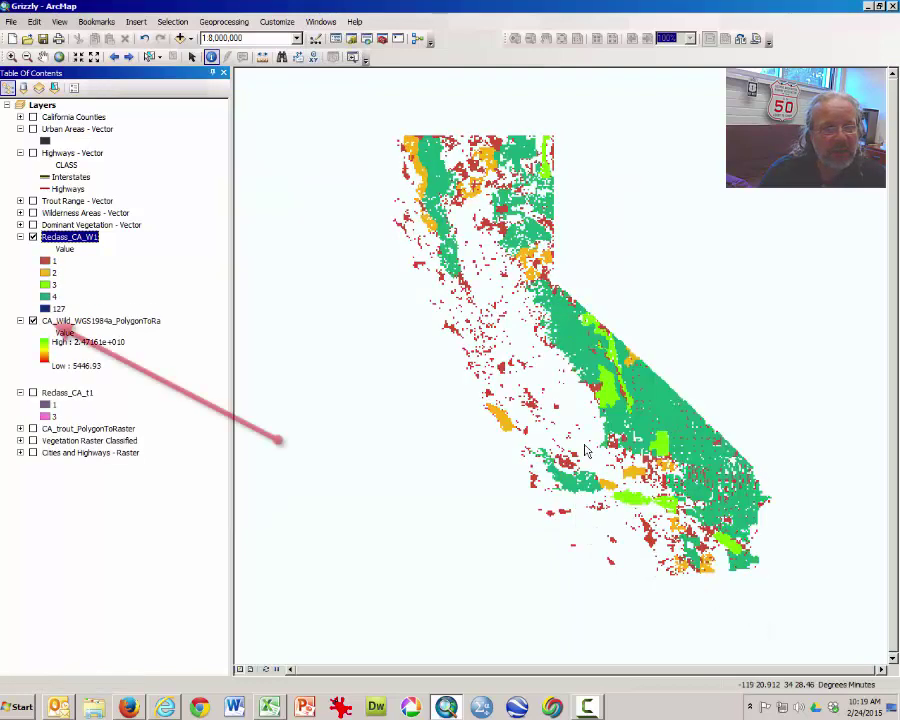
pyautogui.click(33, 321)
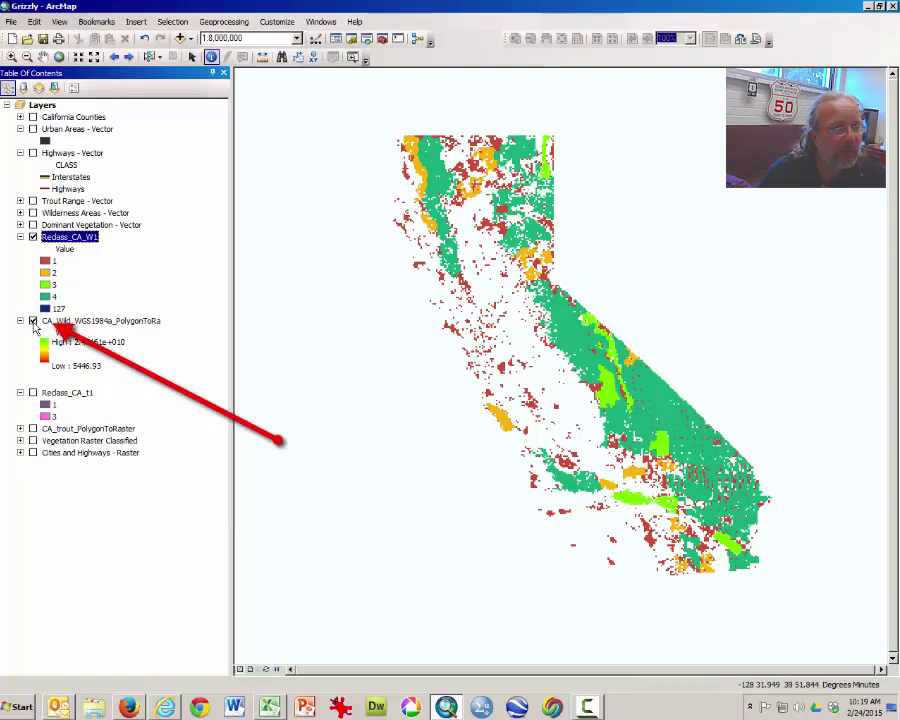